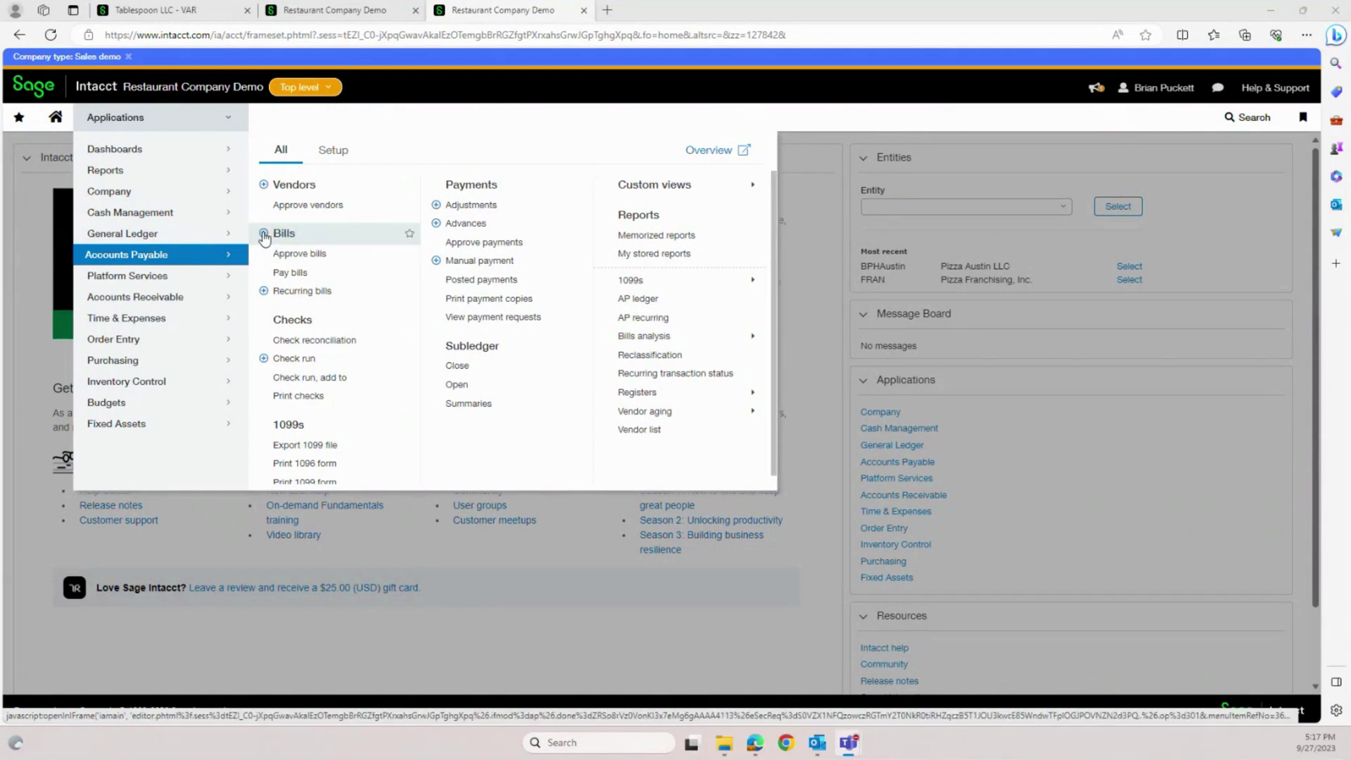
# - Start a new accounts payable bill for vendor ACADEMY--ACADEMY SPORTS with bill number 23457878
pyautogui.click(278, 236)
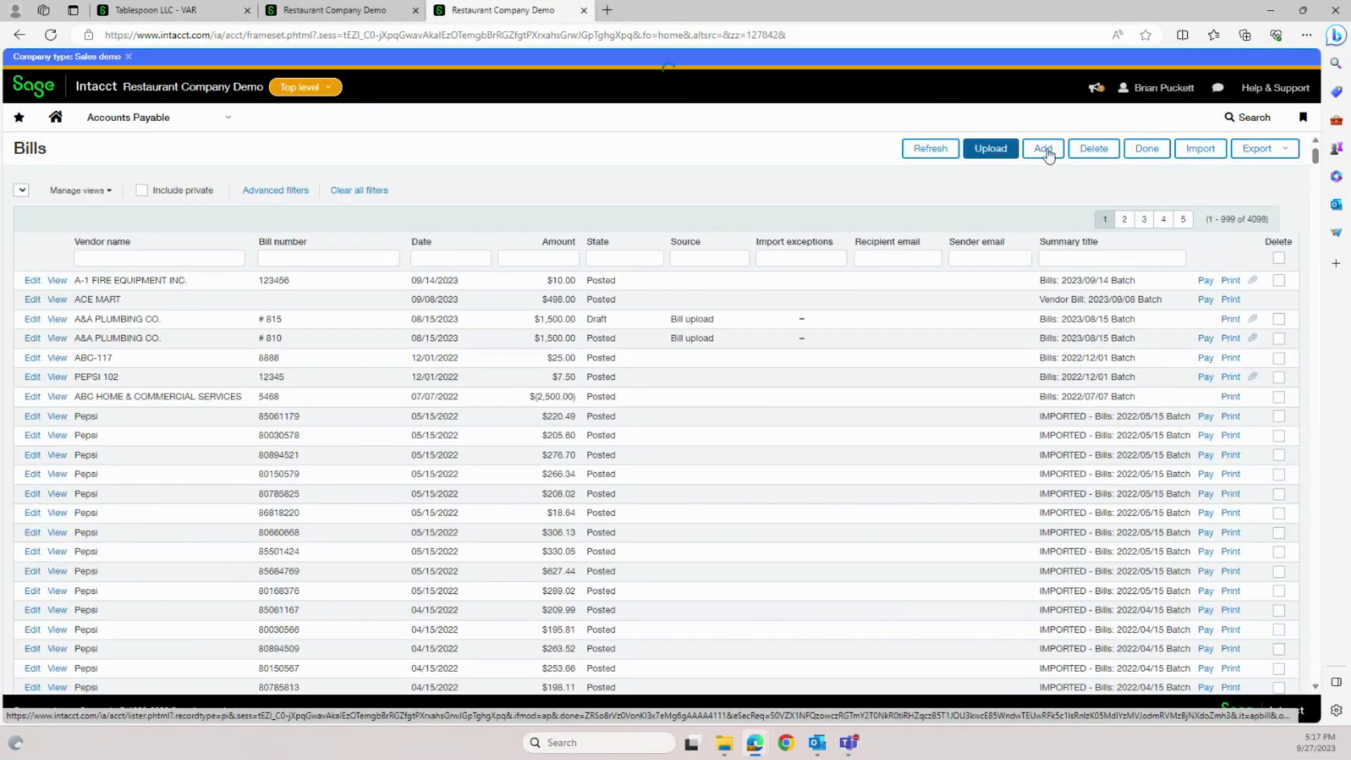
pyautogui.click(1046, 150)
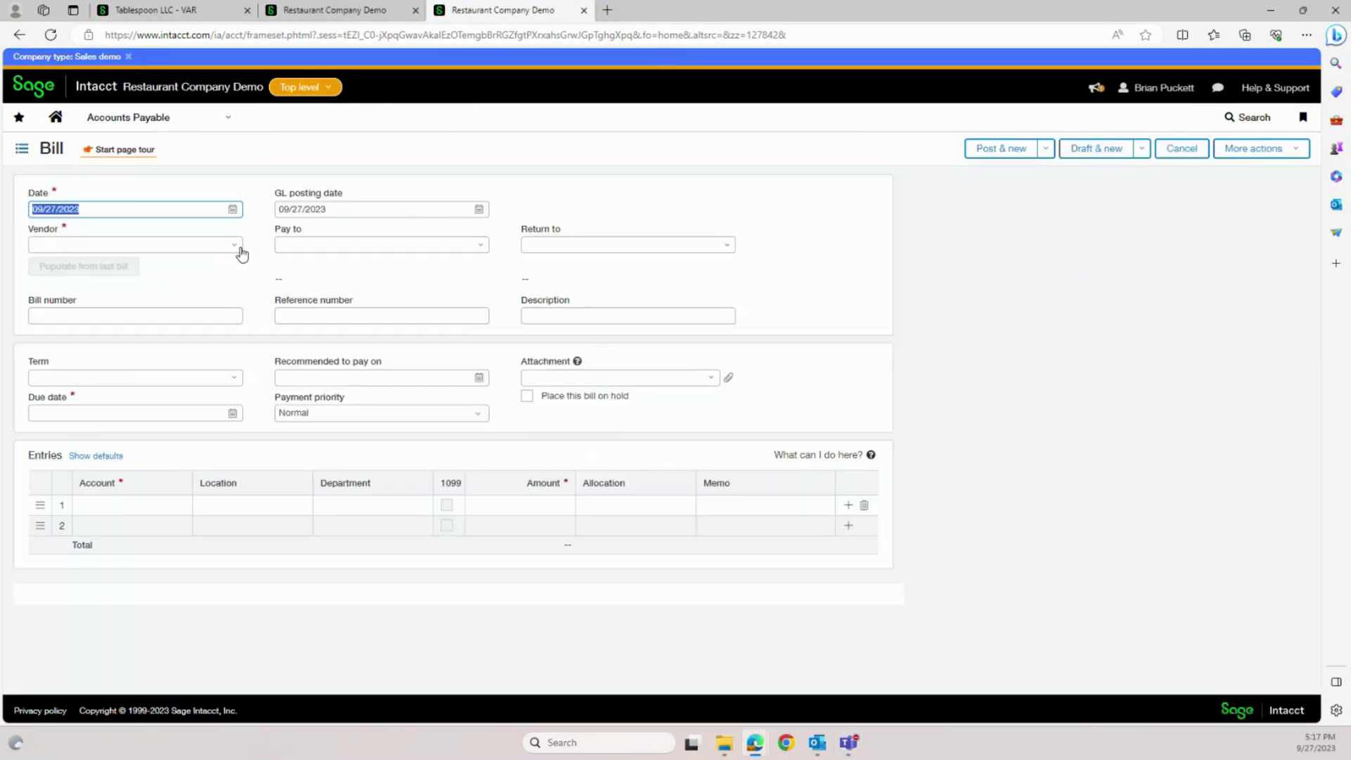
pyautogui.click(238, 251)
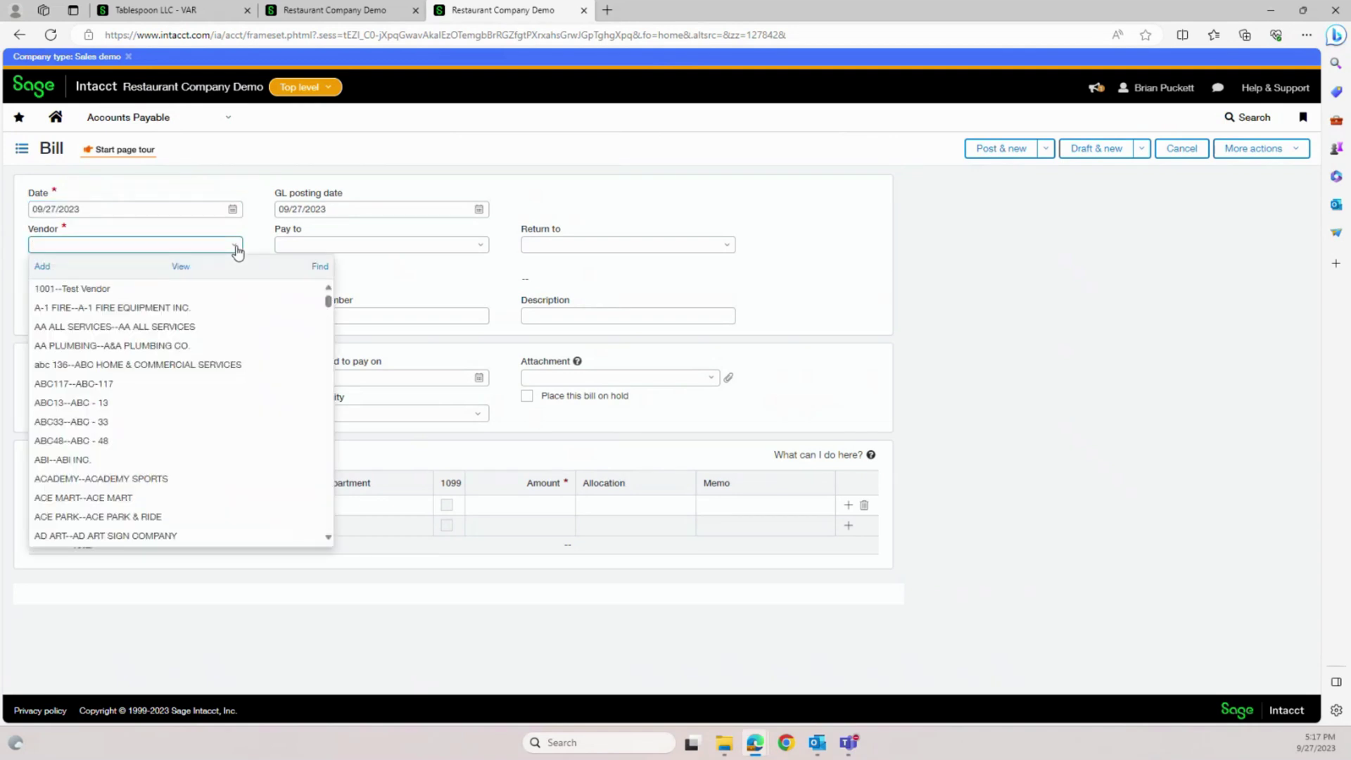
pyautogui.click(77, 479)
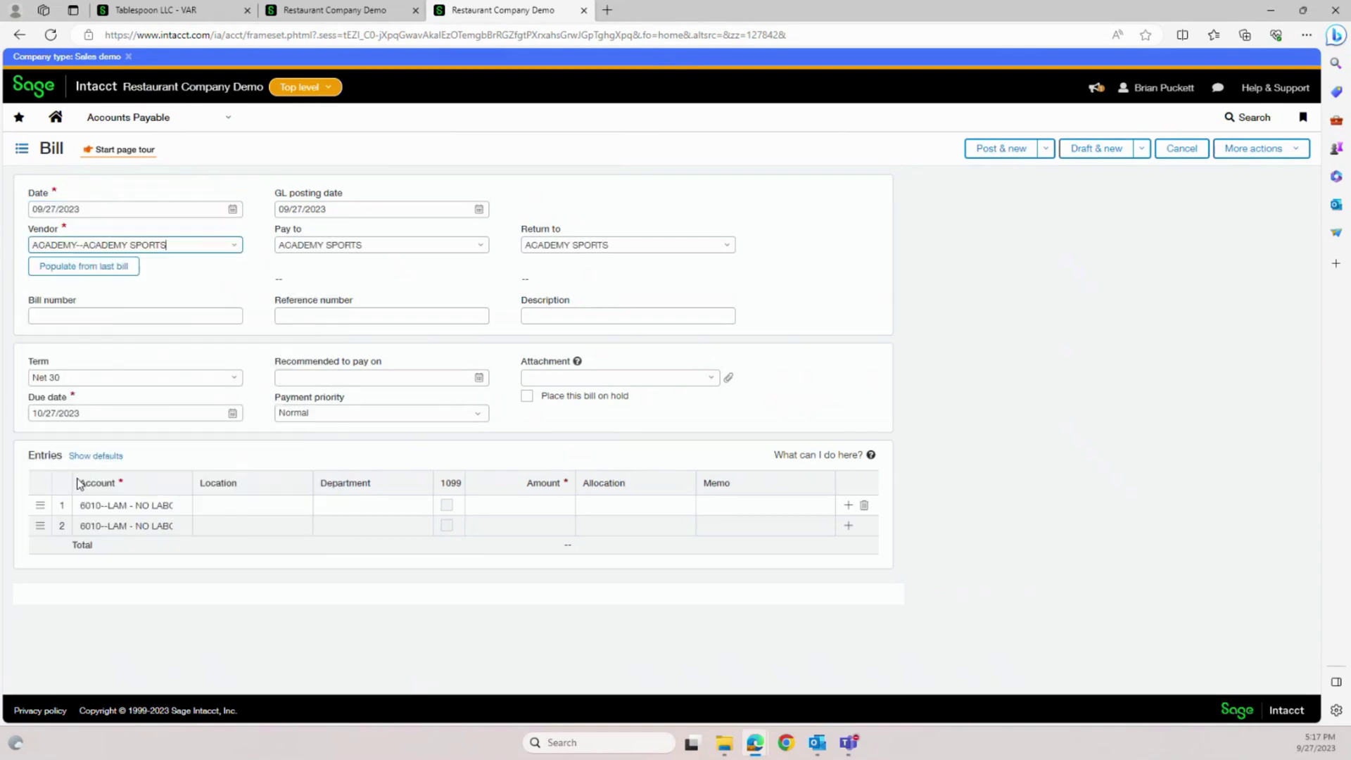
pyautogui.click(63, 314)
pyautogui.write('23457878')
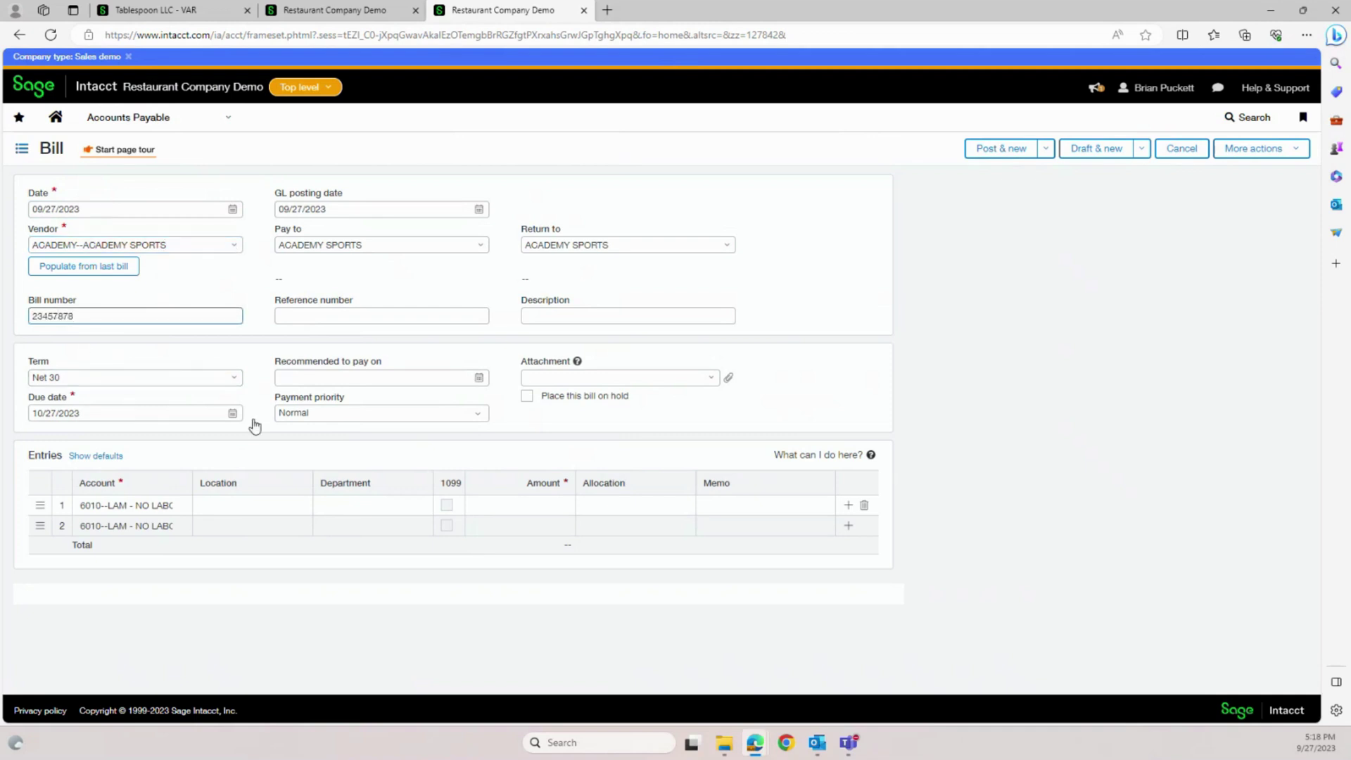
# - Set the location of the first two bill entry lines to 010--HOU-010
pyautogui.click(97, 507)
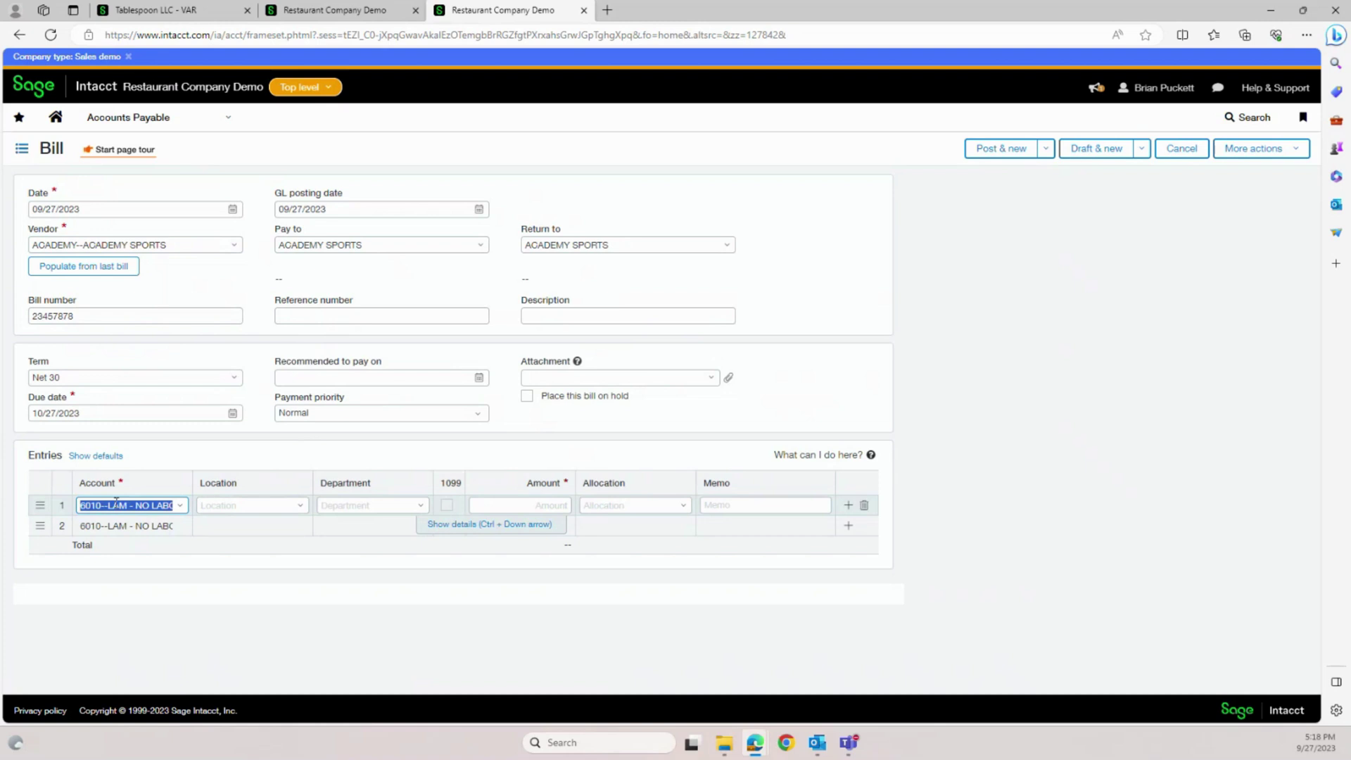
pyautogui.click(297, 506)
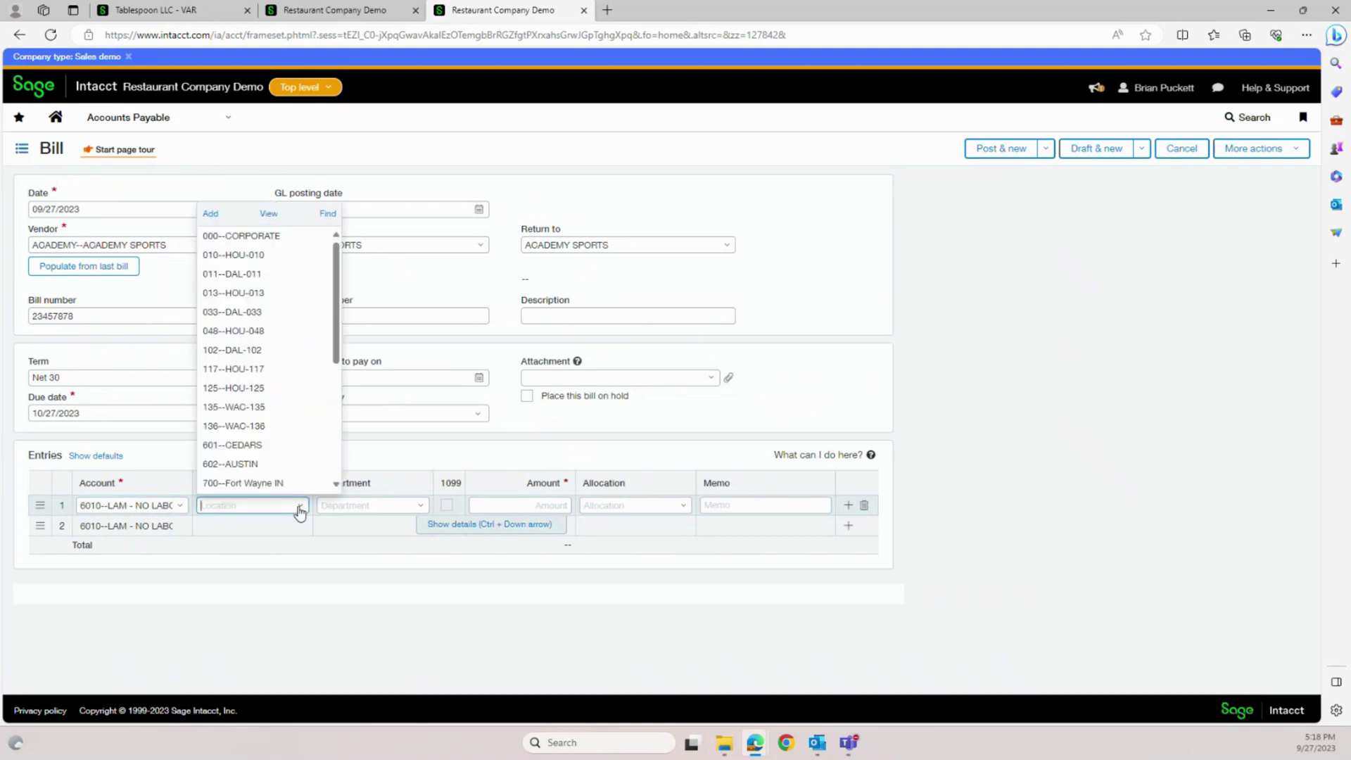
pyautogui.click(230, 257)
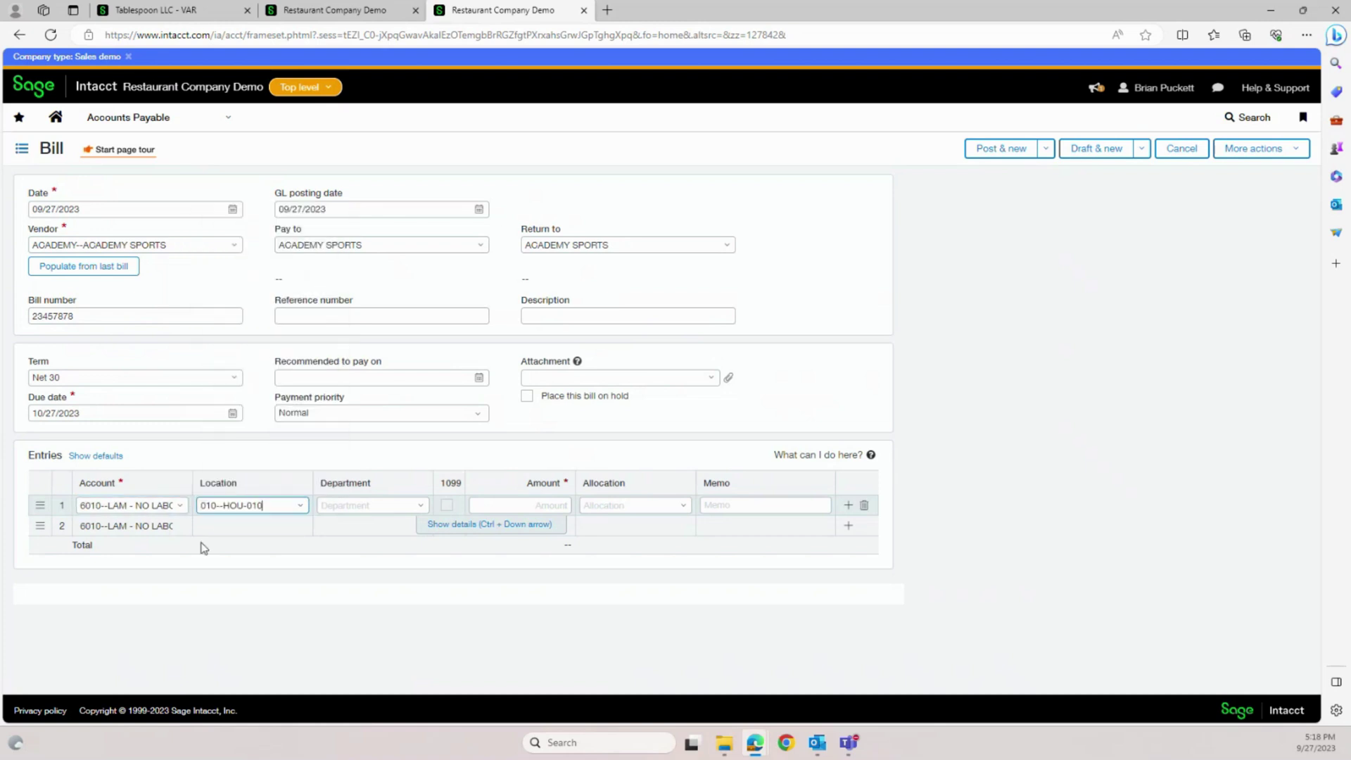
pyautogui.click(211, 524)
pyautogui.click(300, 527)
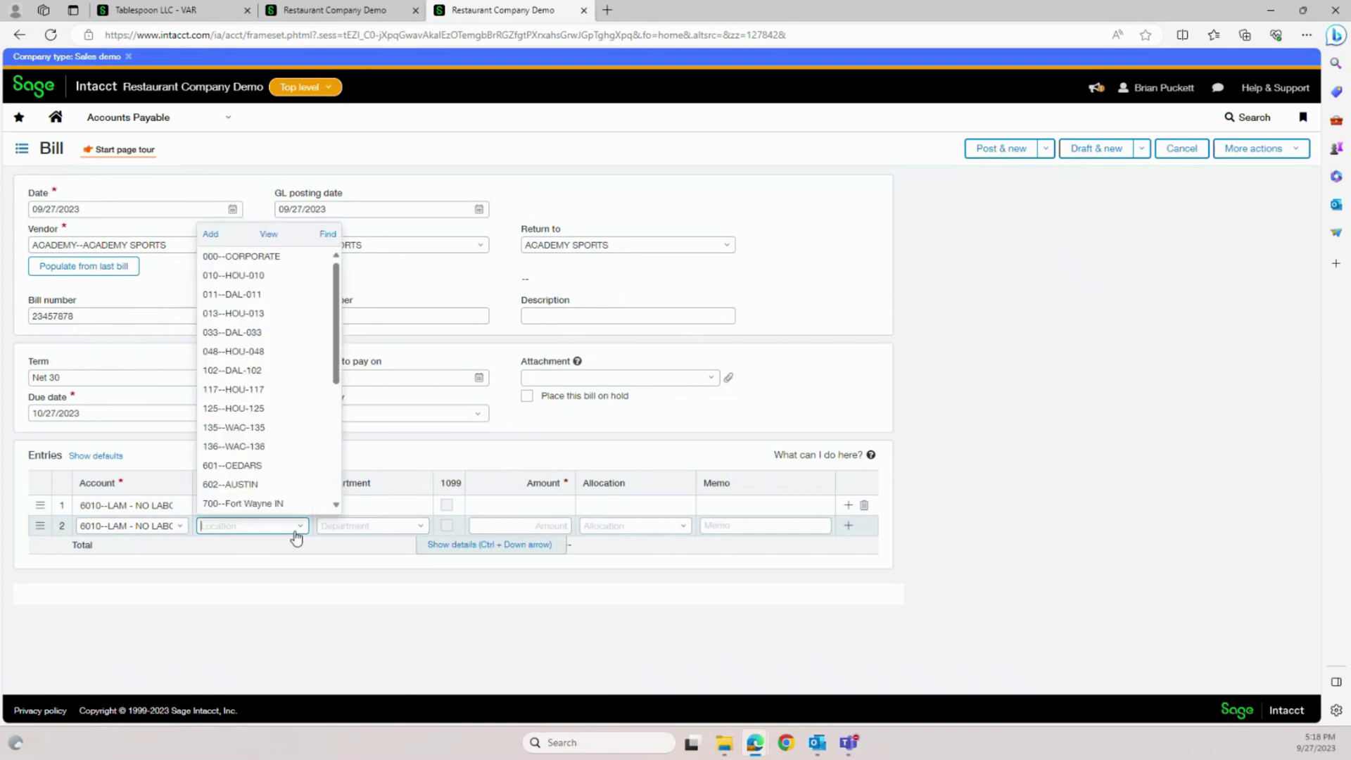
pyautogui.click(219, 278)
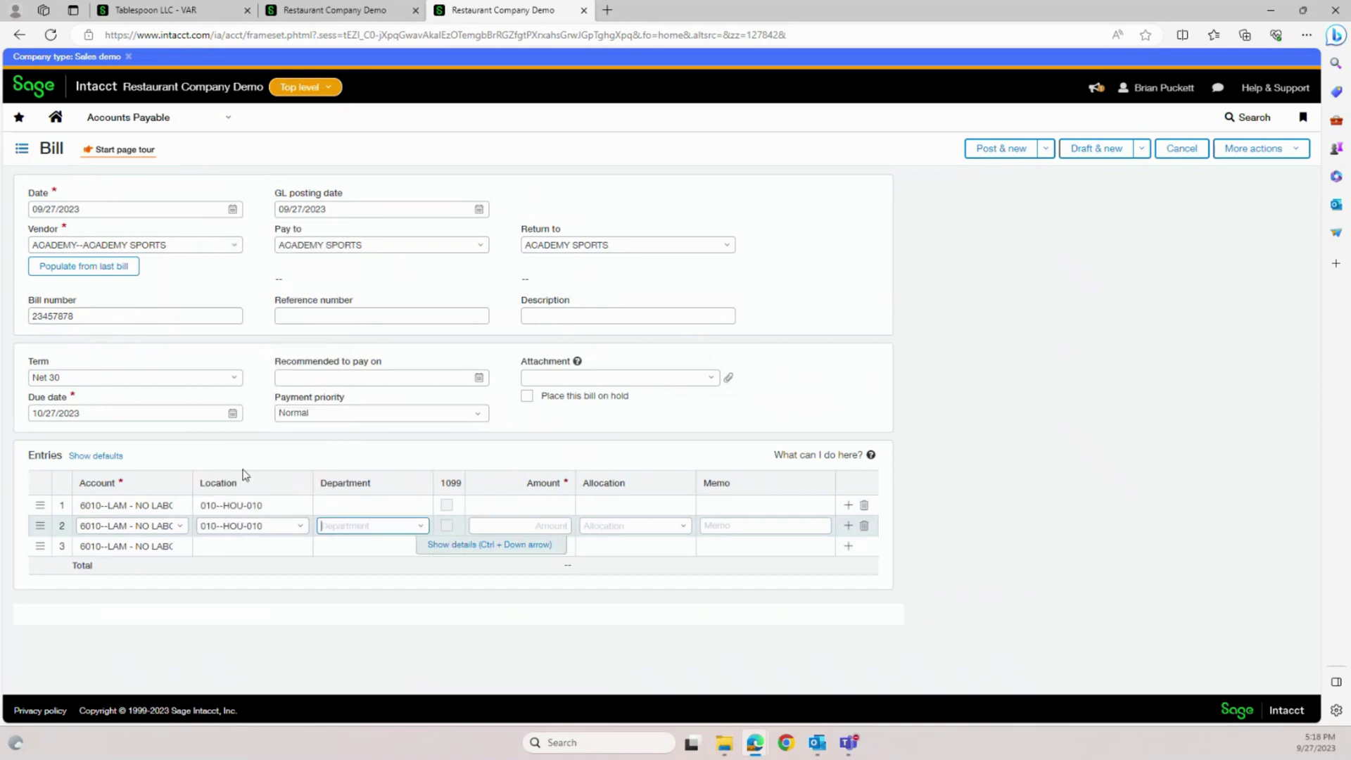
pyautogui.click(346, 503)
pyautogui.click(420, 506)
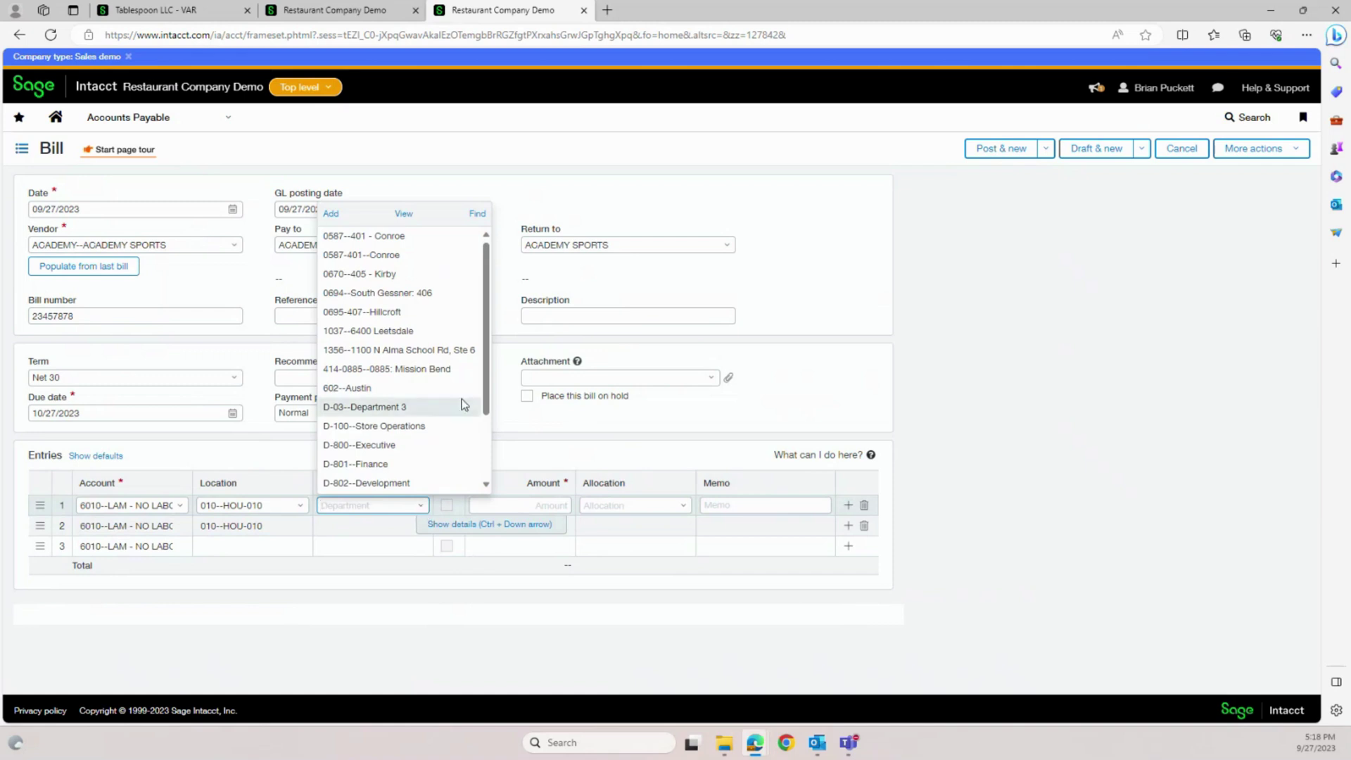
pyautogui.moveTo(486, 392); pyautogui.dragTo(488, 454)
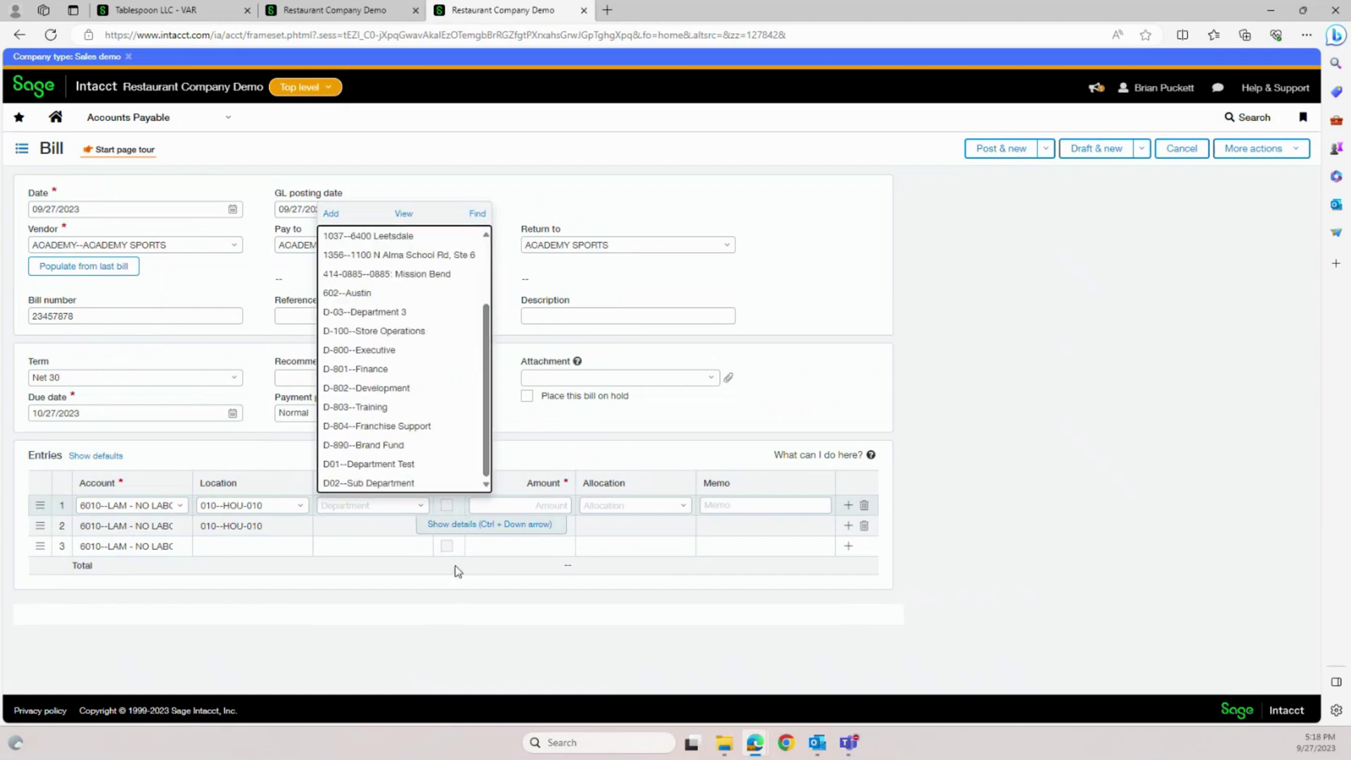
pyautogui.click(388, 611)
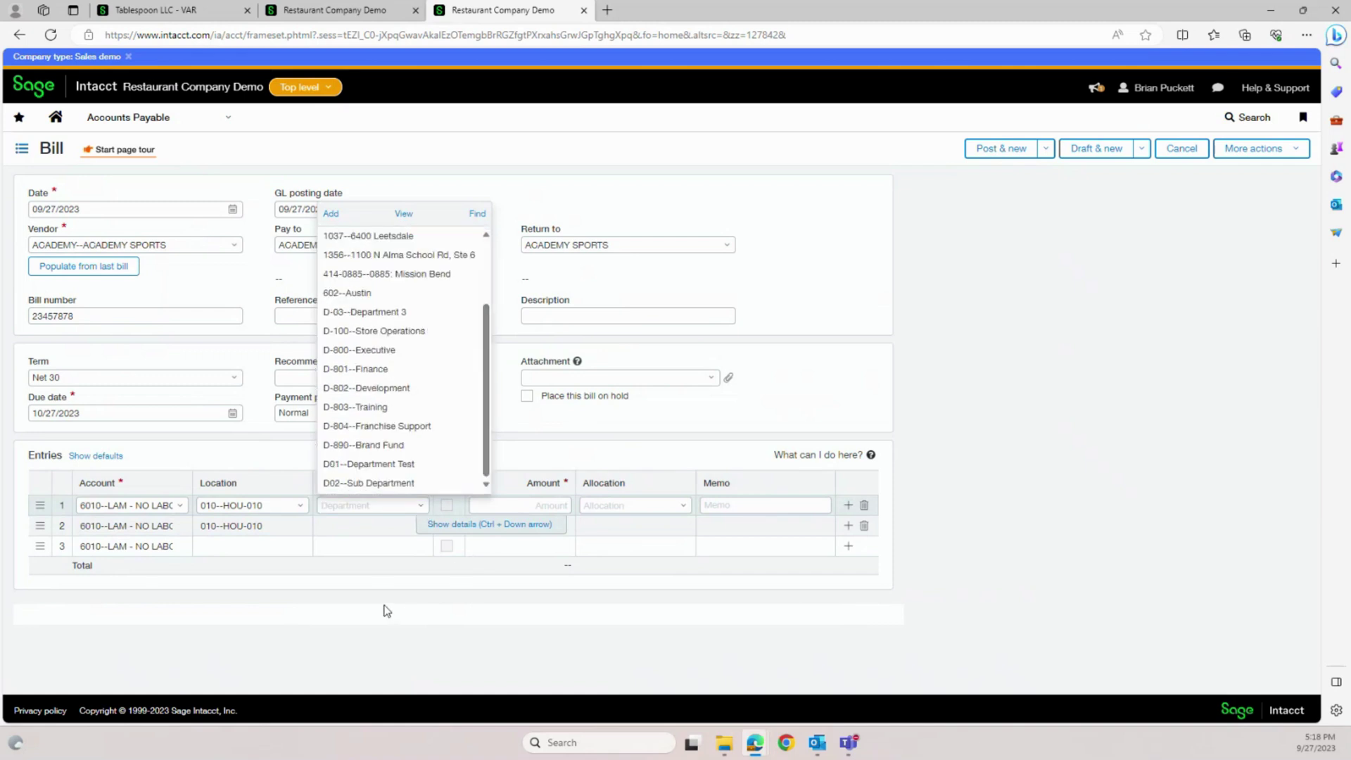
# - Enter an amount of 250 on the first entry line and 100 on the second
pyautogui.click(515, 506)
pyautogui.write('250')
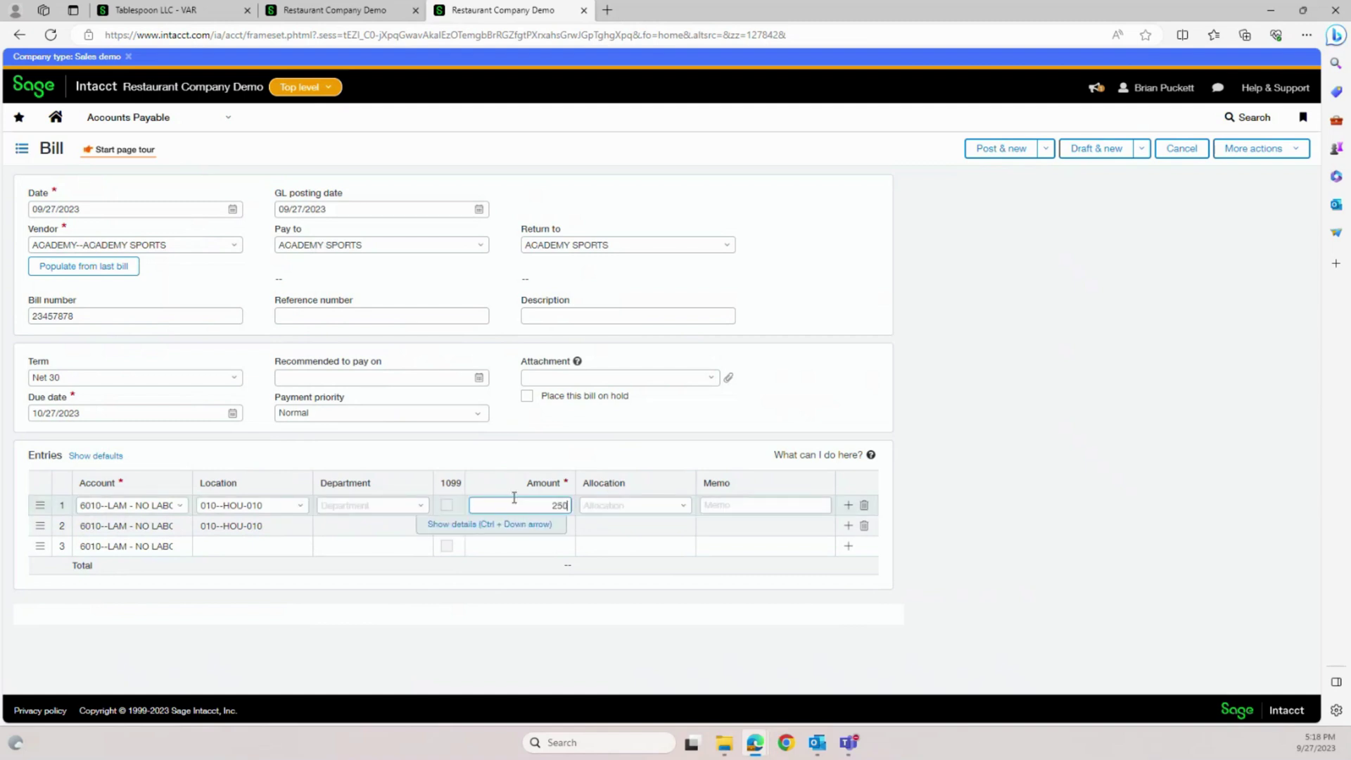
pyautogui.press('Tab')
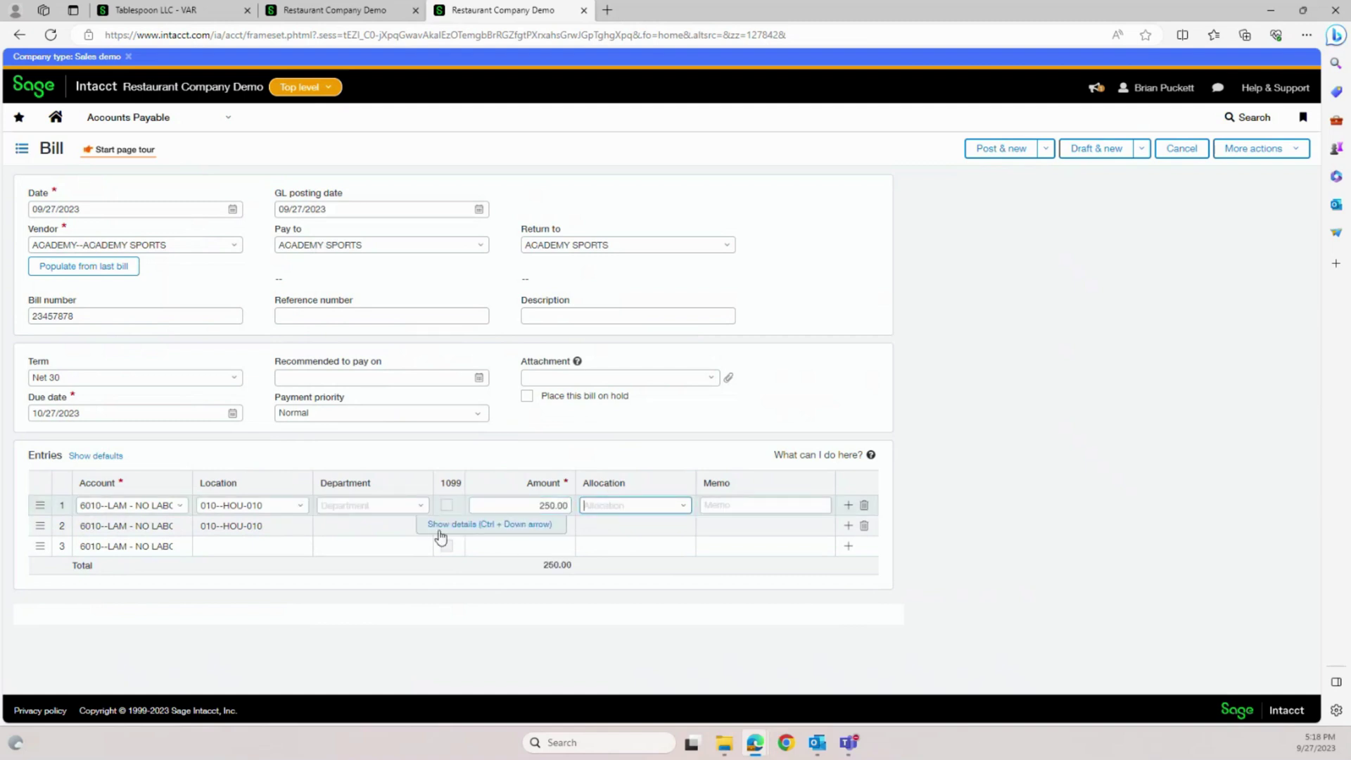
pyautogui.click(556, 526)
pyautogui.click(545, 525)
pyautogui.write('1')
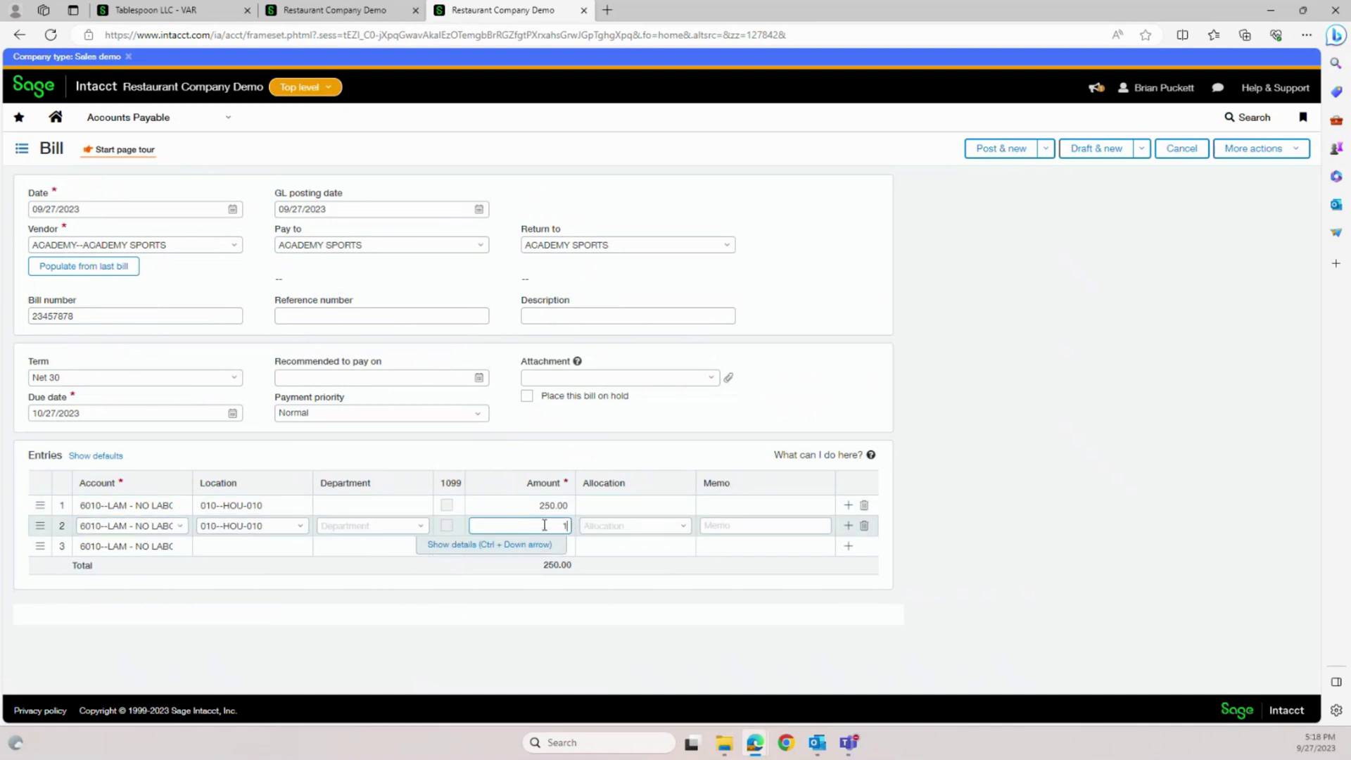
pyautogui.write('00')
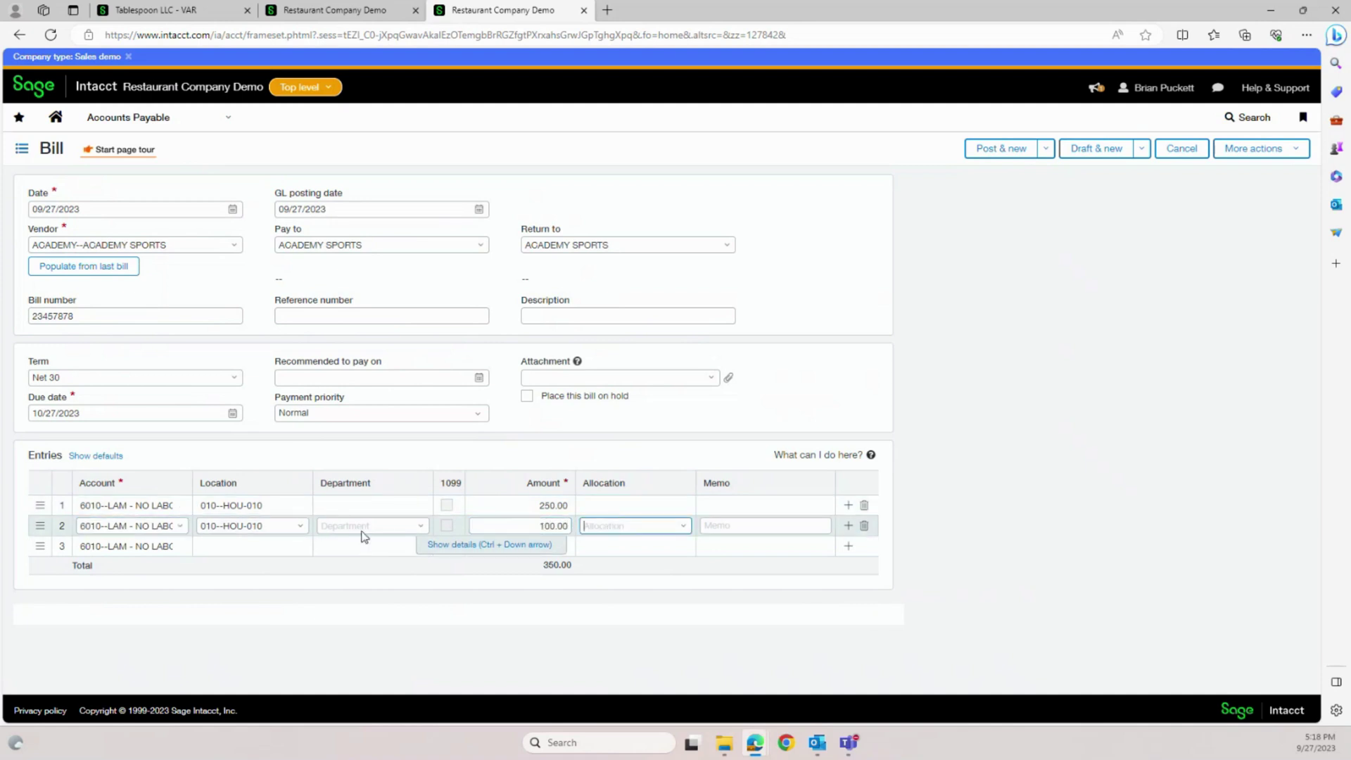
# - Expand the first entry line's details to examine its class choices and allocation splits, along with the bill header
pyautogui.click(338, 511)
pyautogui.click(464, 524)
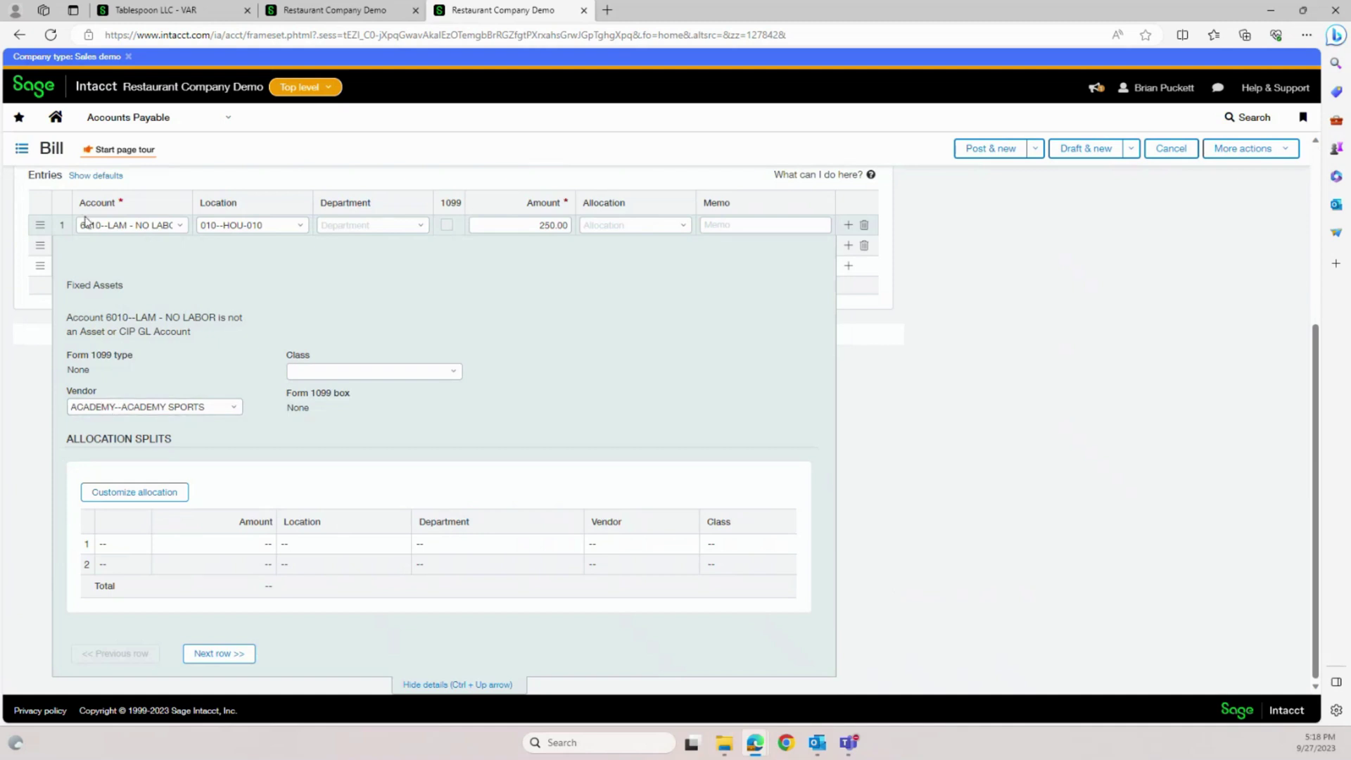
pyautogui.click(454, 372)
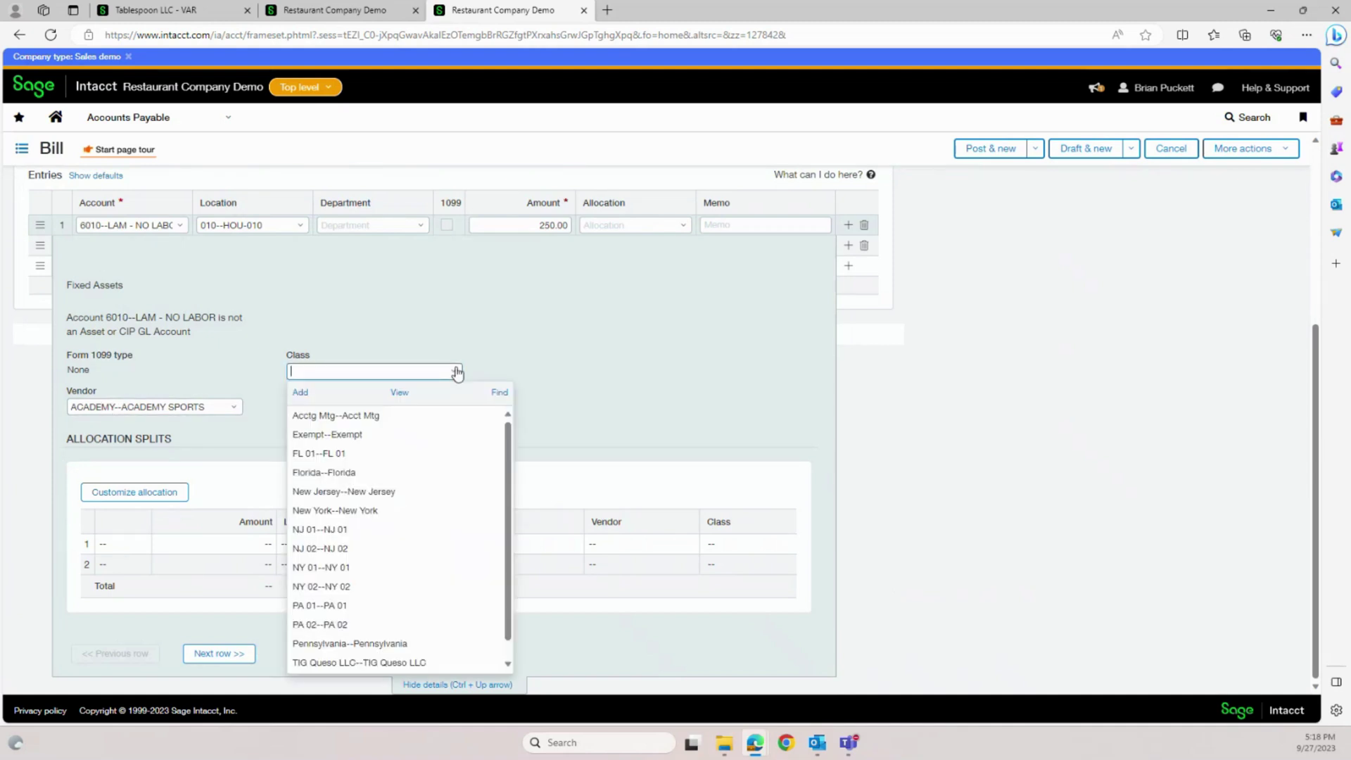
pyautogui.click(567, 398)
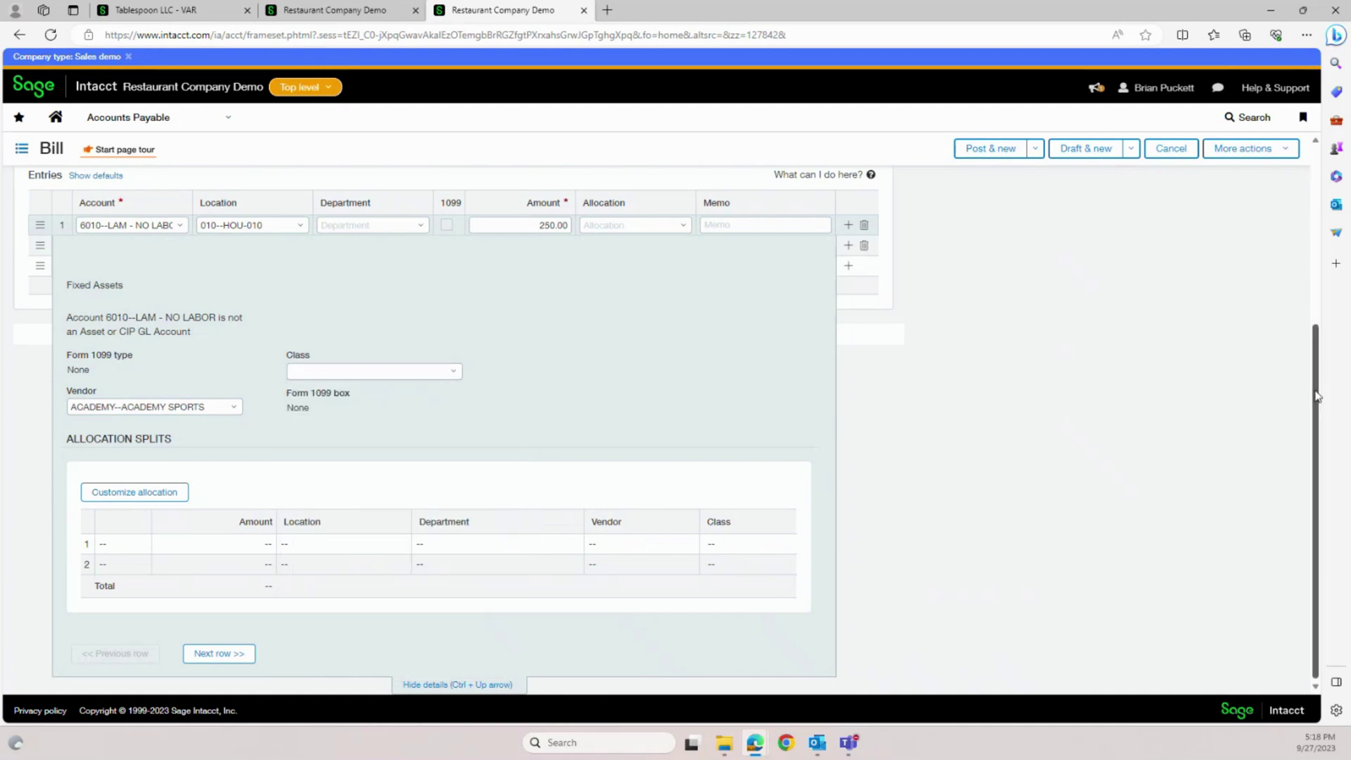
pyautogui.moveTo(1314, 398); pyautogui.dragTo(1308, 284)
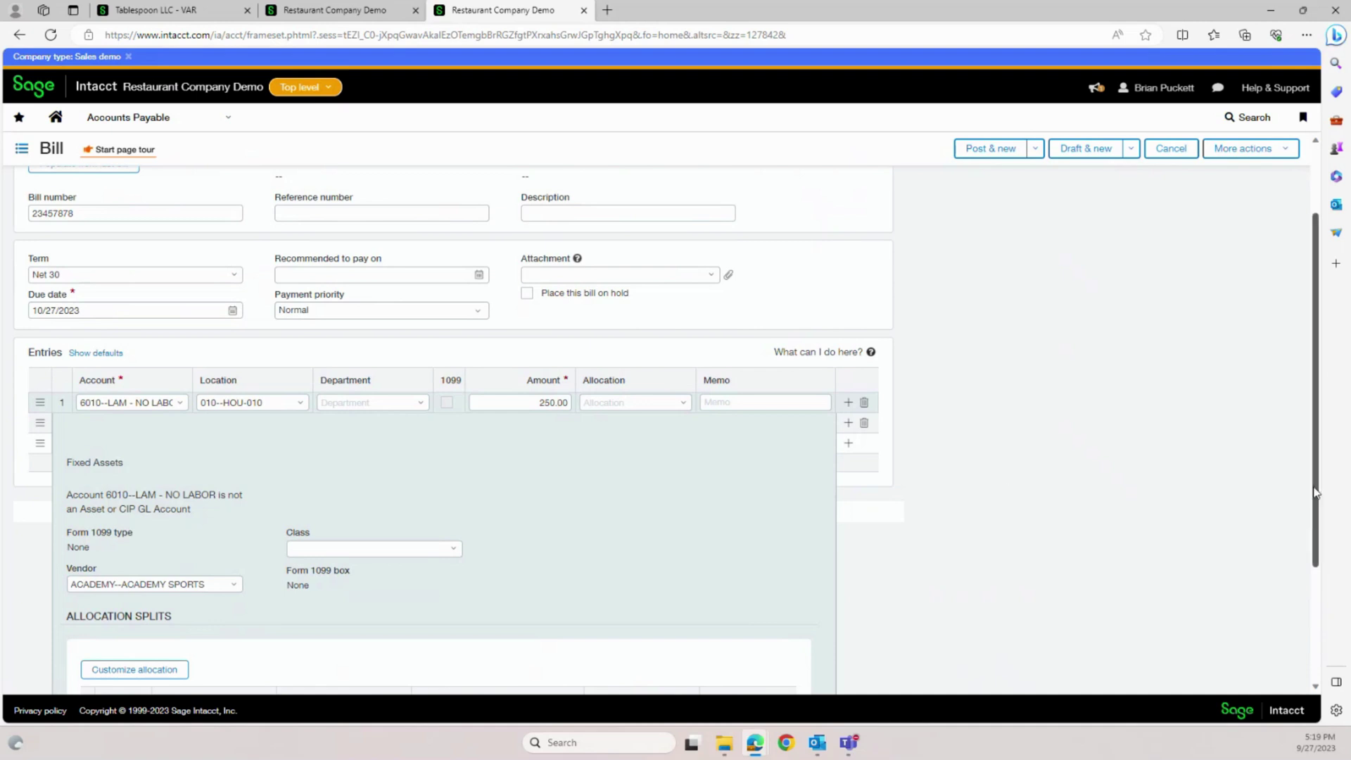
pyautogui.scroll(2, 1314, 457)
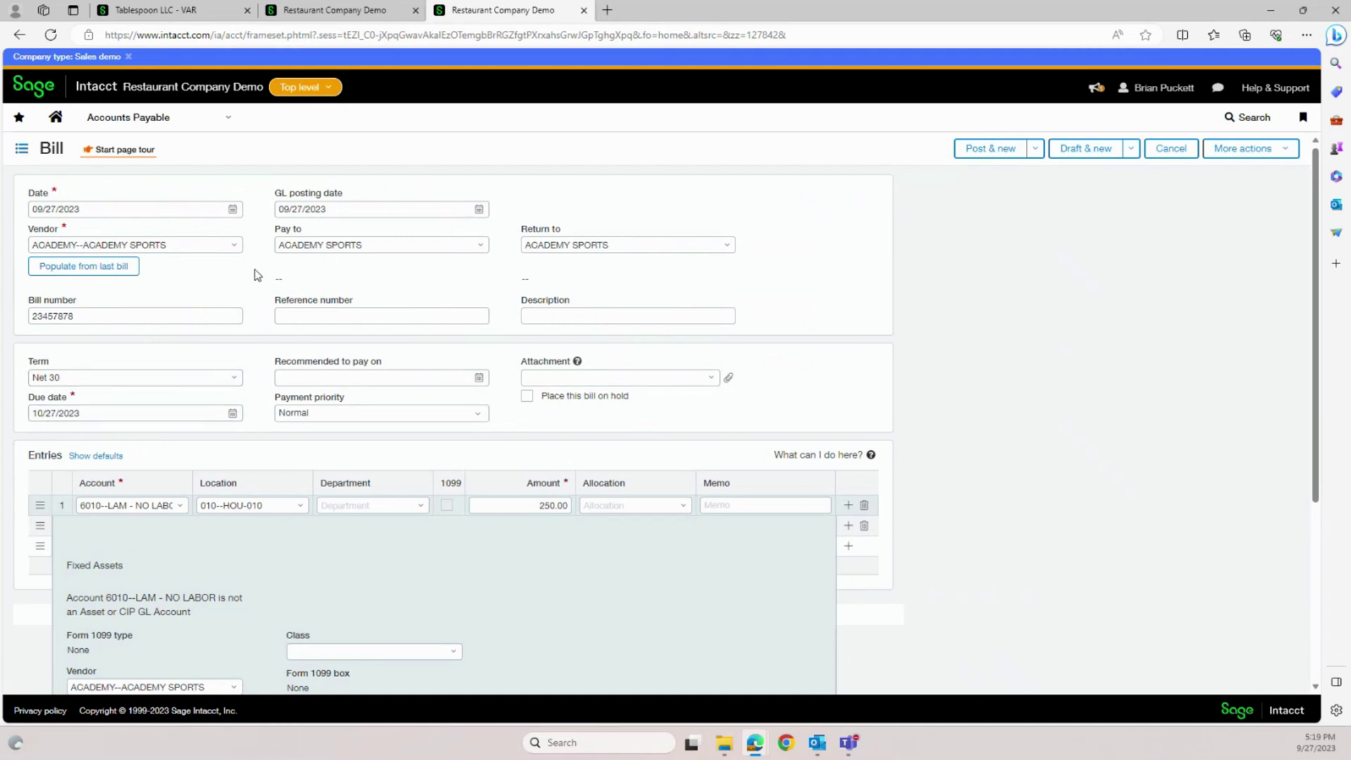
# - Post the bill and return to the bills list, leaving the blank new bill form
pyautogui.click(289, 209)
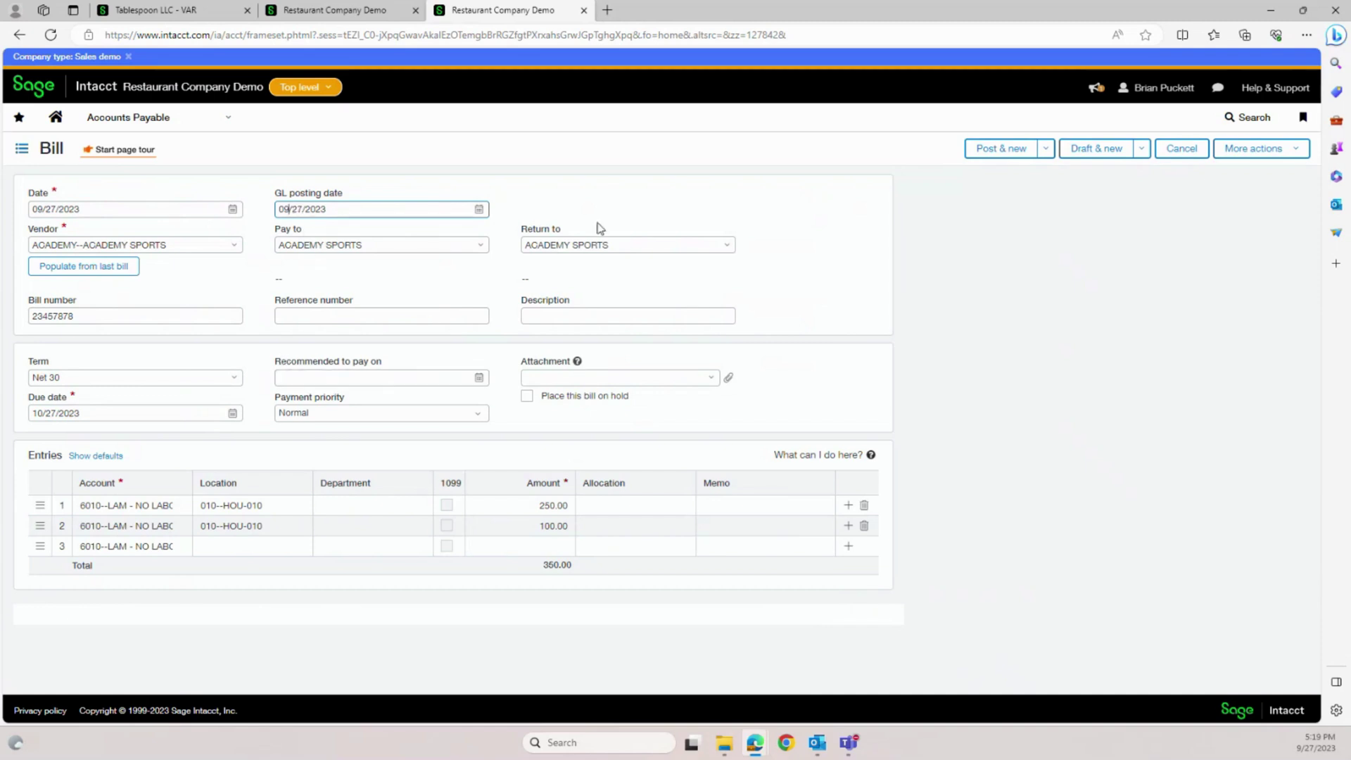
pyautogui.click(985, 153)
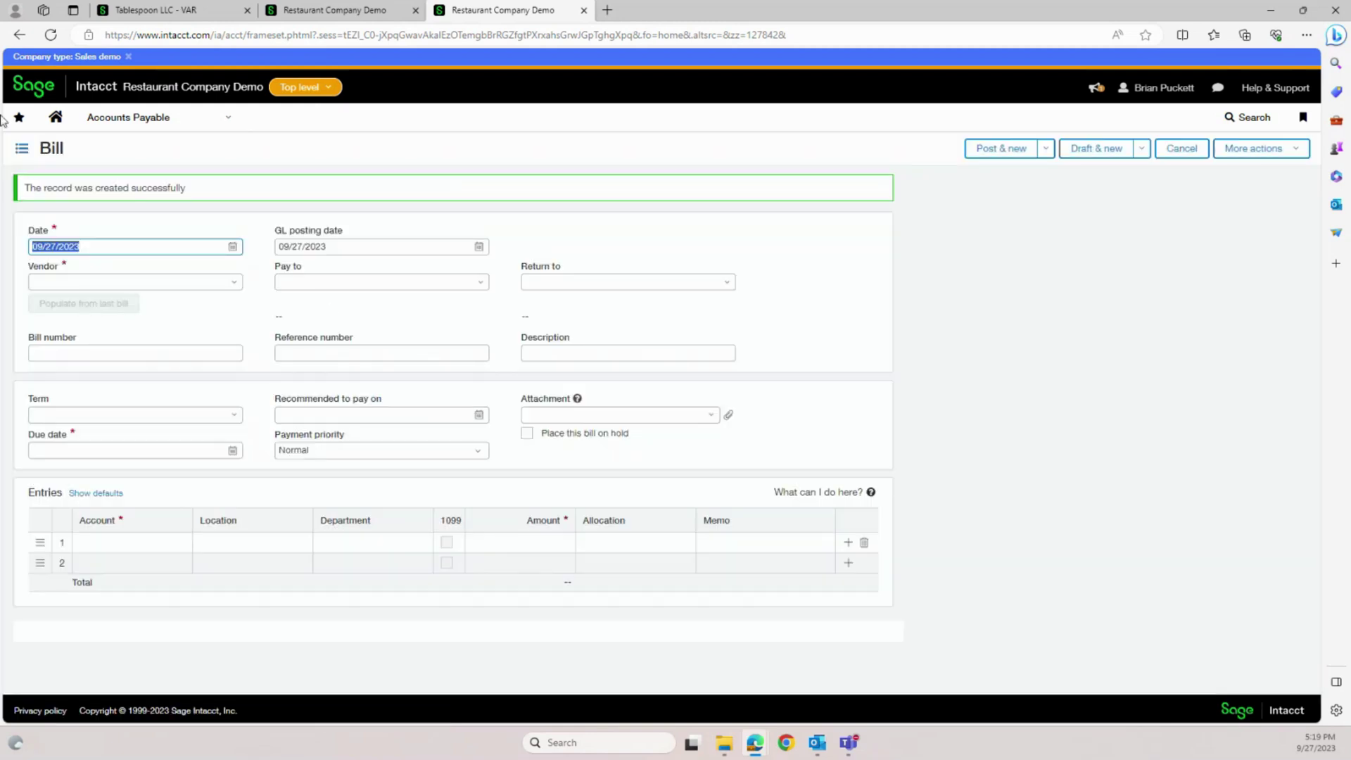
pyautogui.click(113, 117)
pyautogui.click(284, 233)
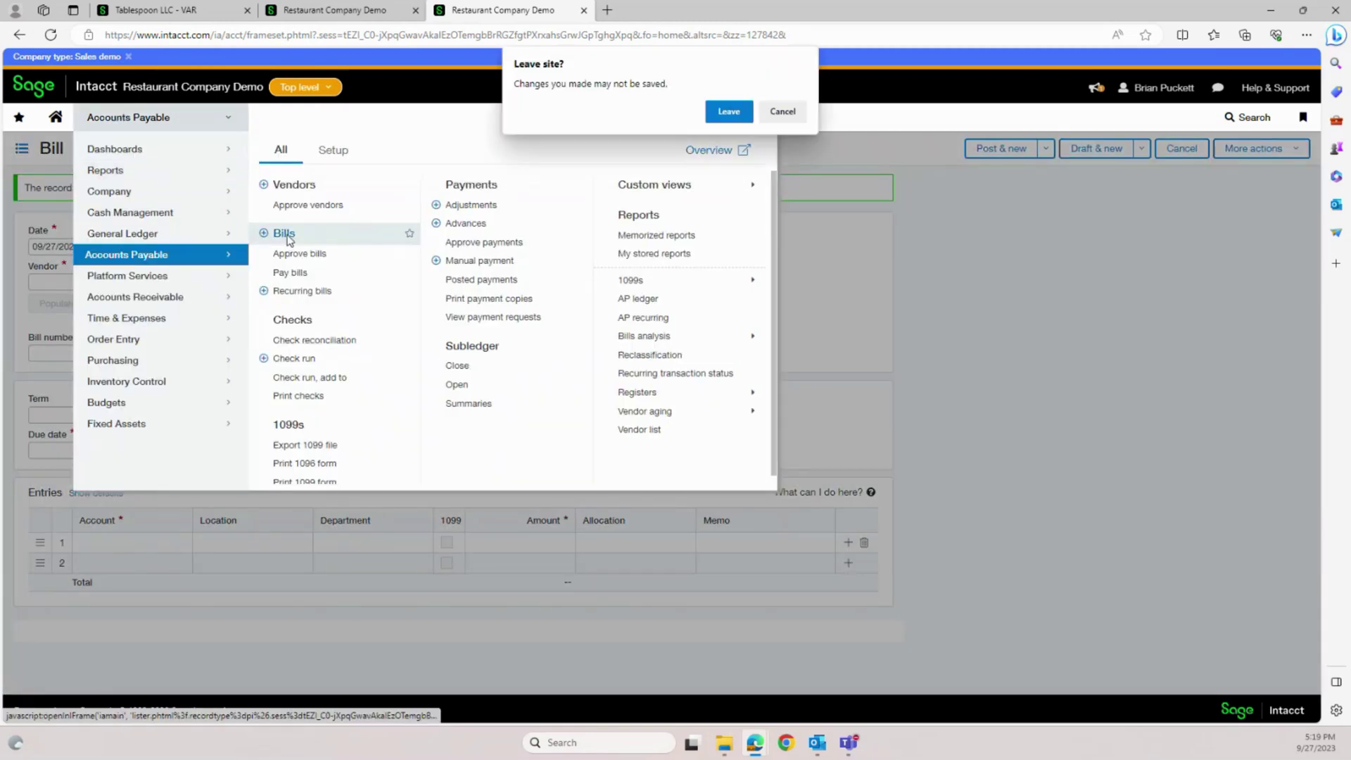
pyautogui.click(712, 118)
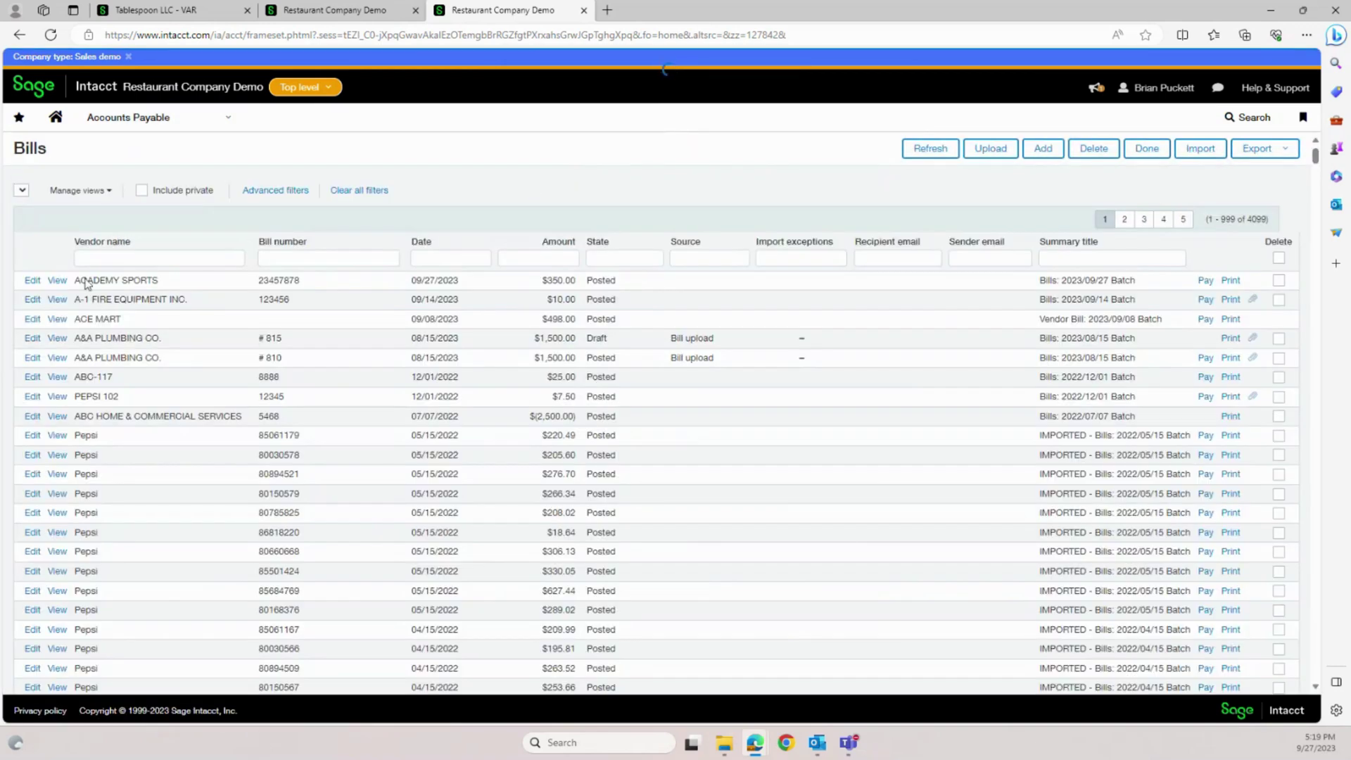
# - Check the date and state of the new ACADEMY SPORTS bill in the bills list
pyautogui.moveTo(411, 280); pyautogui.dragTo(451, 285)
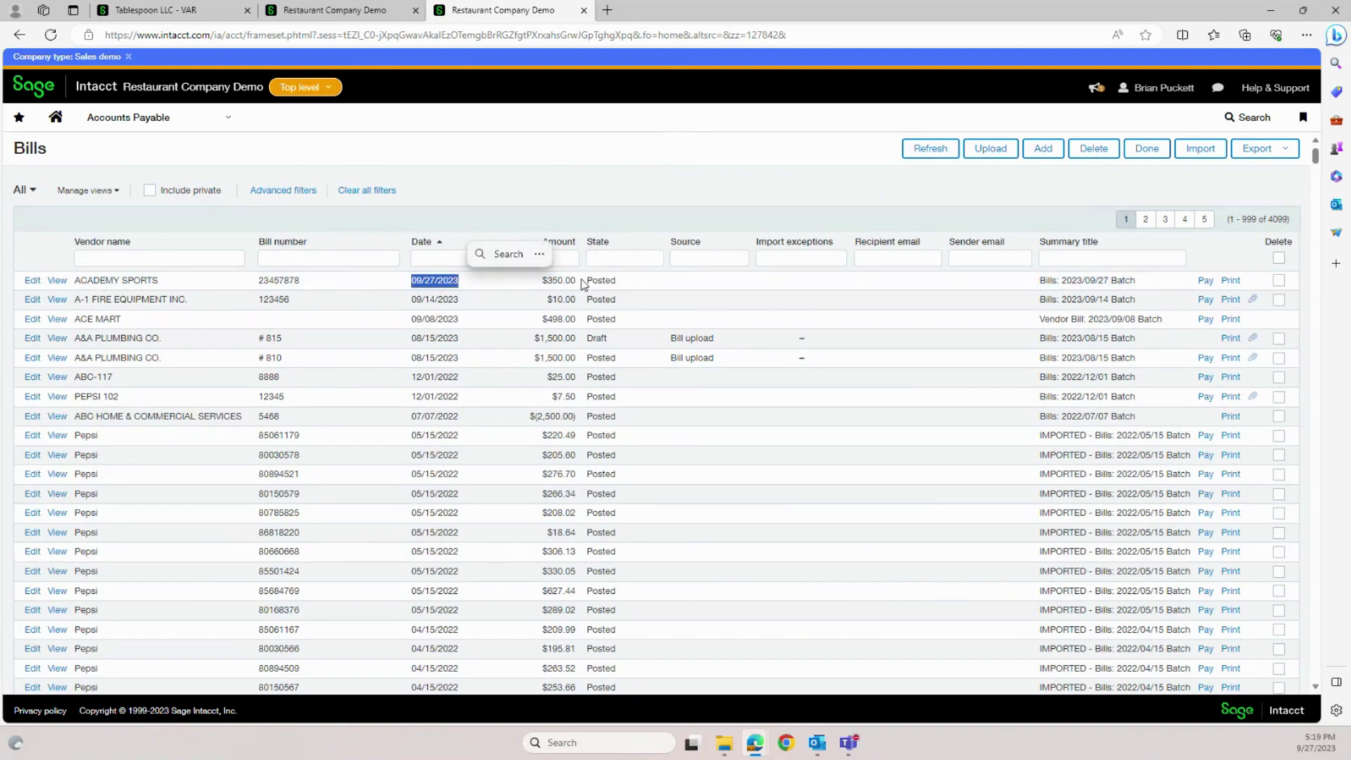
pyautogui.moveTo(589, 280); pyautogui.dragTo(603, 279)
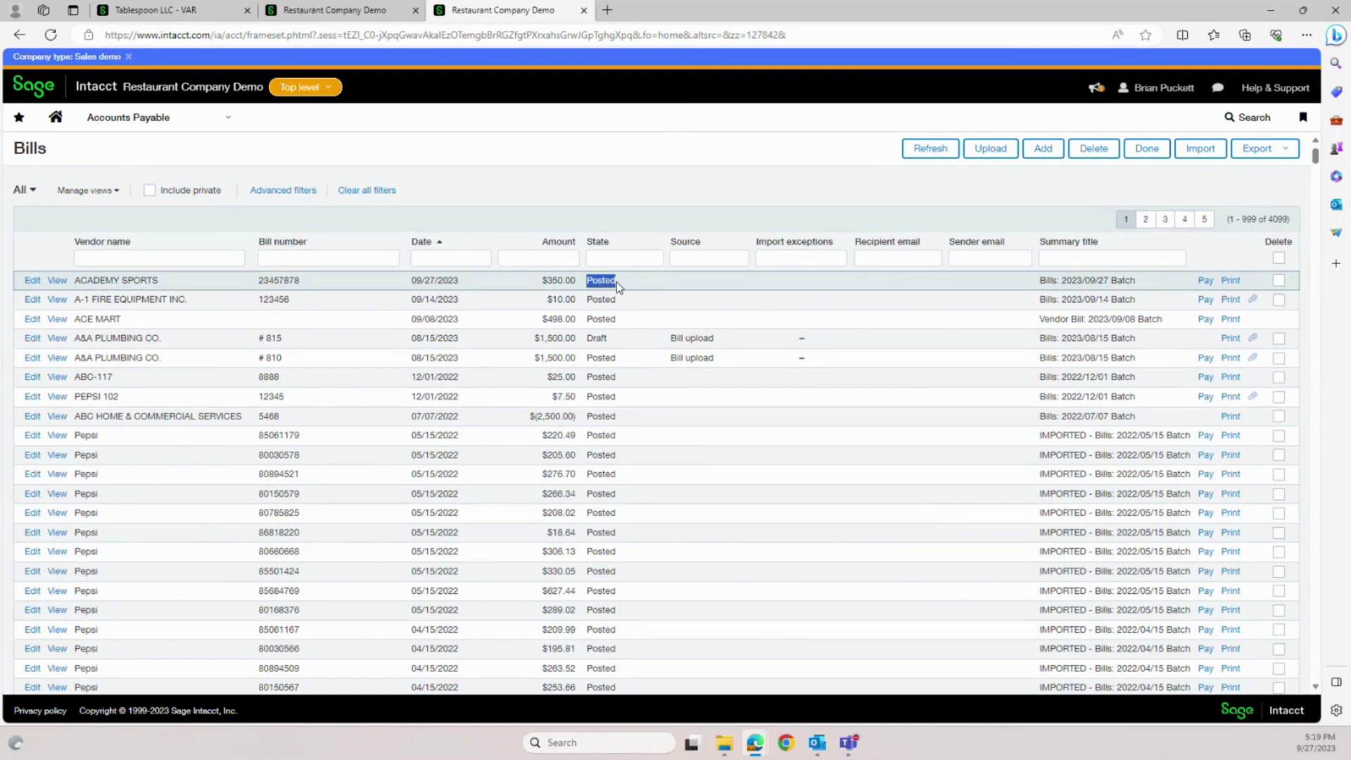
pyautogui.click(491, 190)
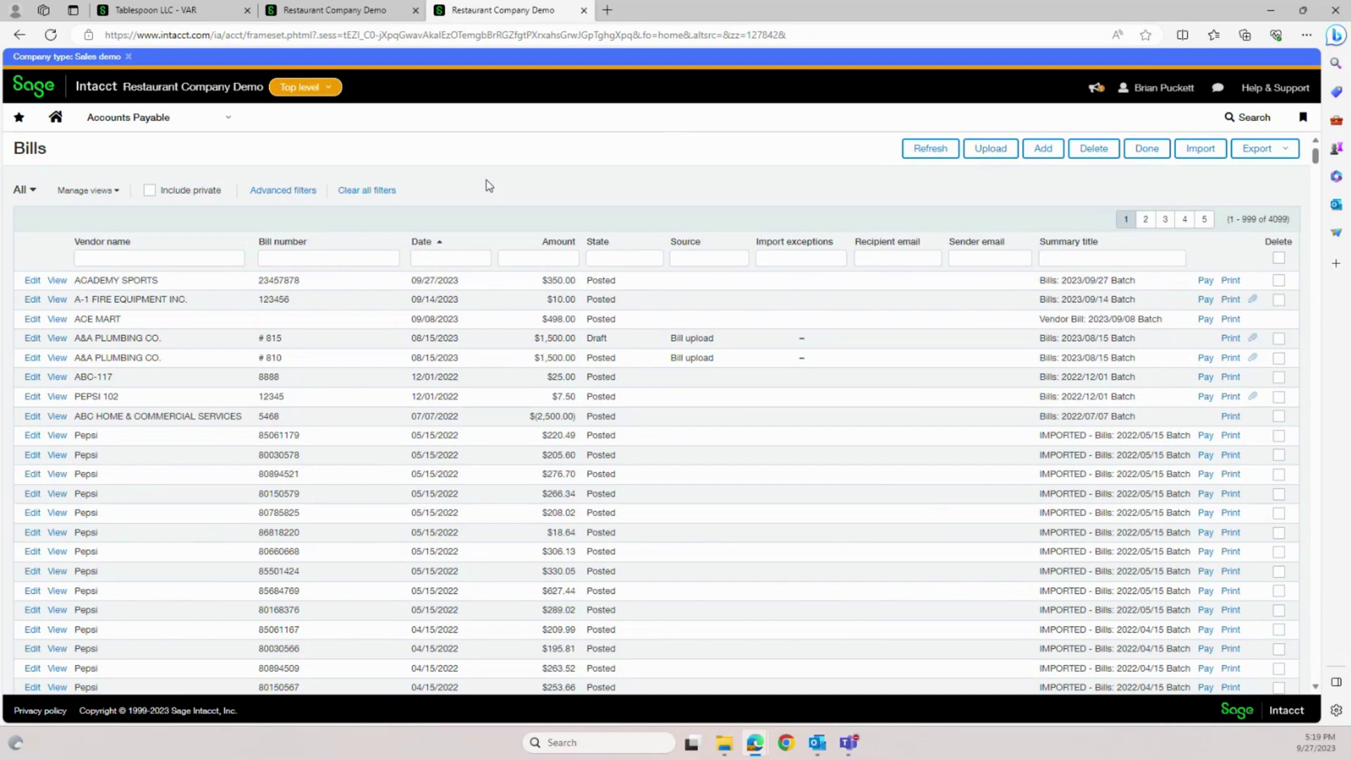
# - Open Pay bills and filter the payable bills to the vendor range ACADEMY--ACADEMY SPORTS
pyautogui.click(135, 120)
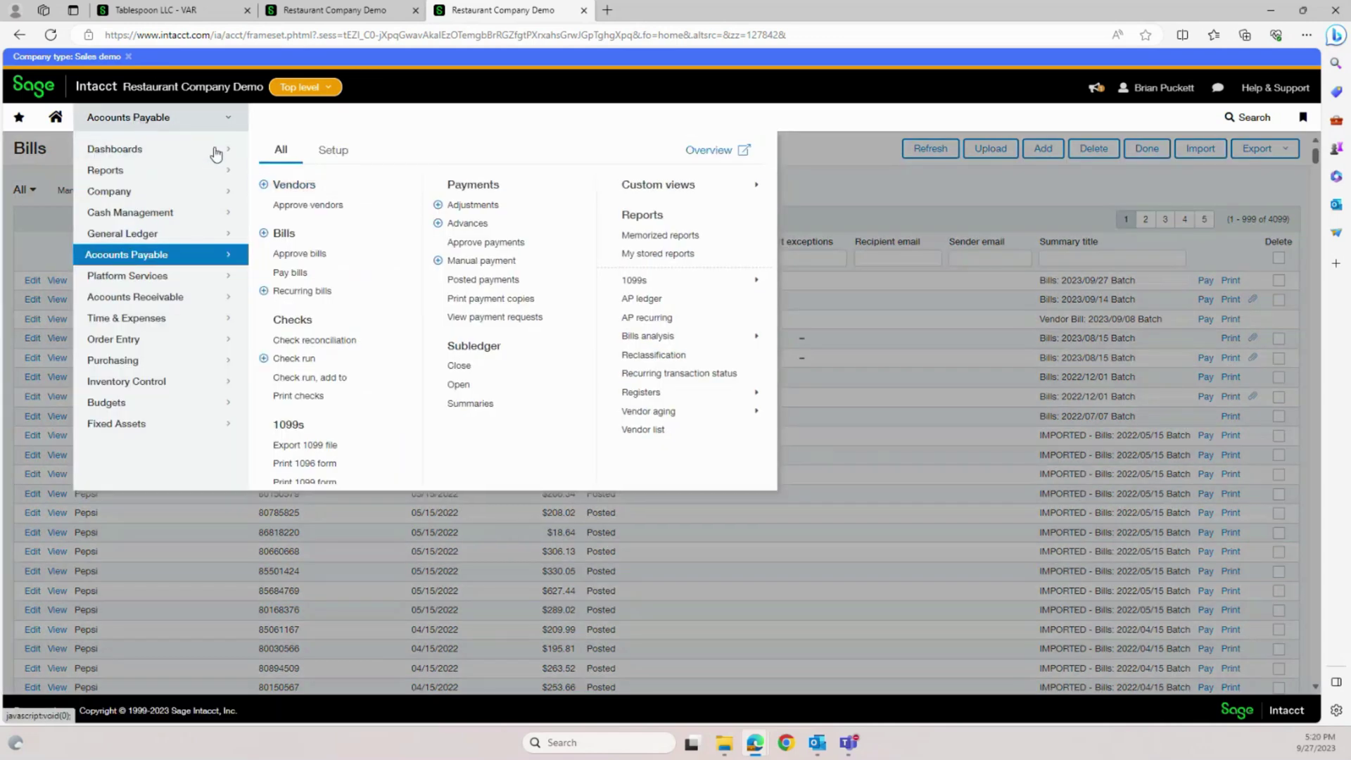
pyautogui.click(282, 274)
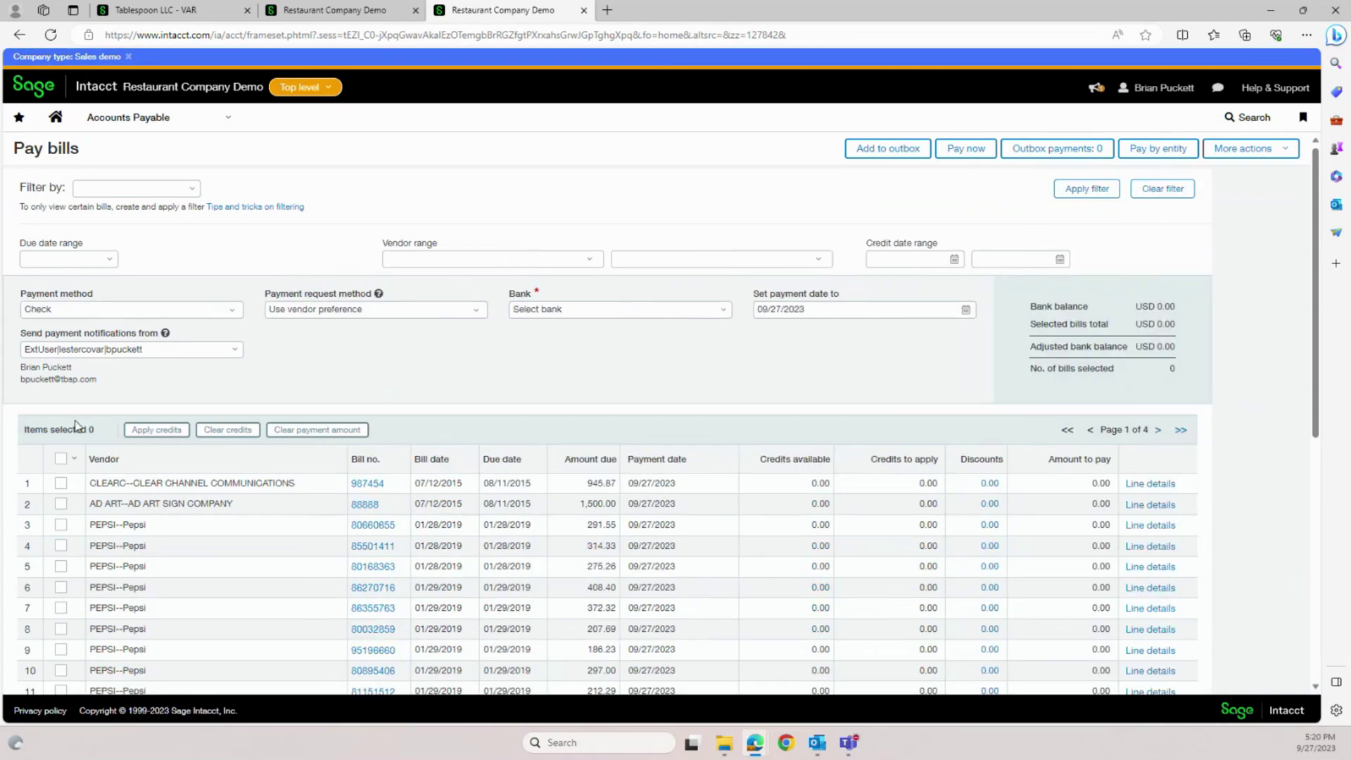
pyautogui.click(581, 261)
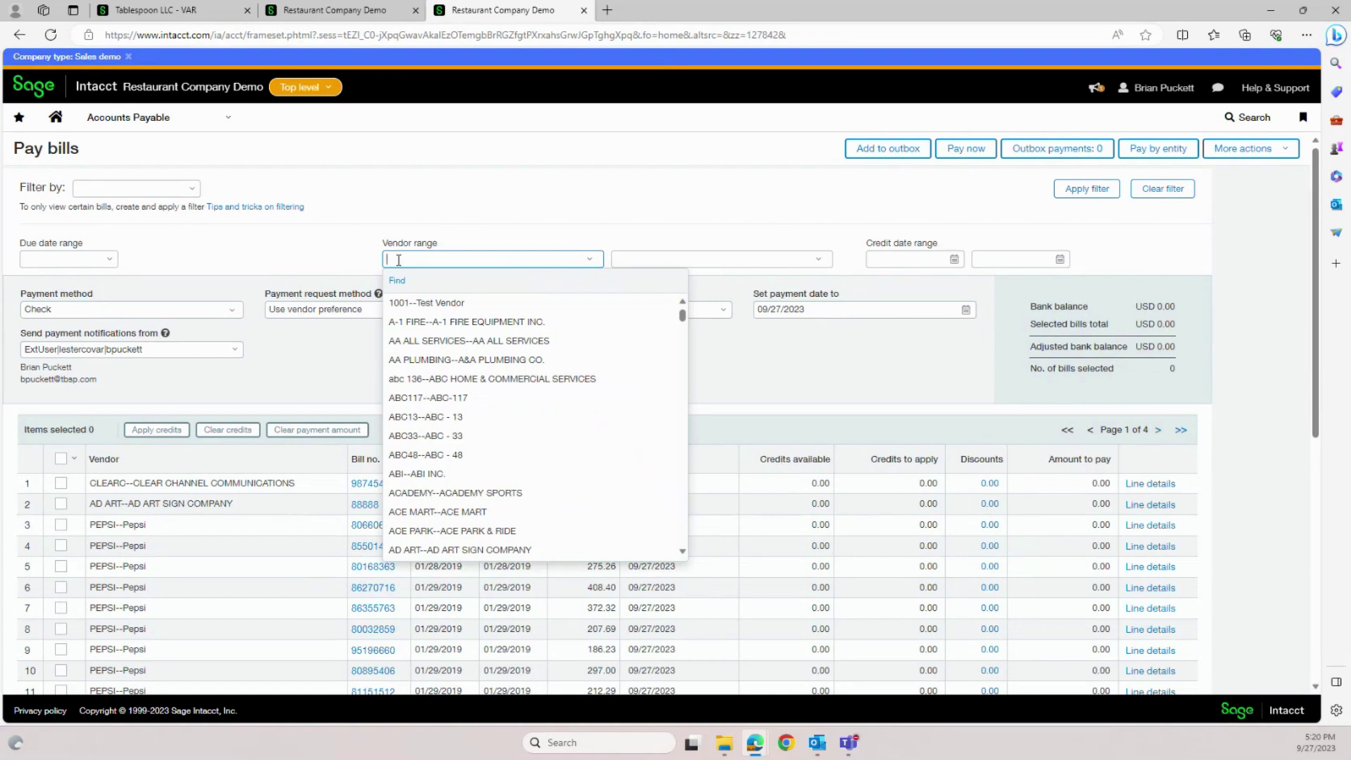
pyautogui.write('aca')
pyautogui.click(426, 301)
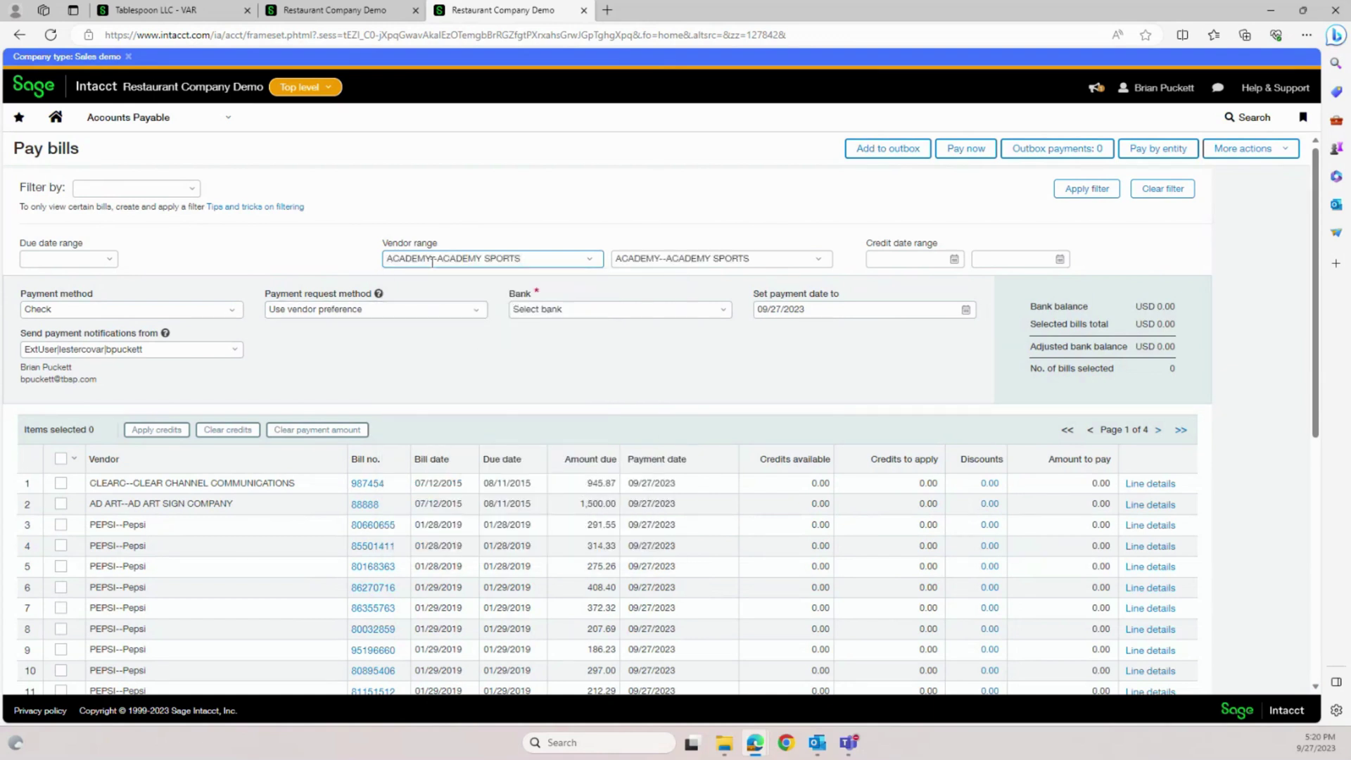
pyautogui.click(1087, 189)
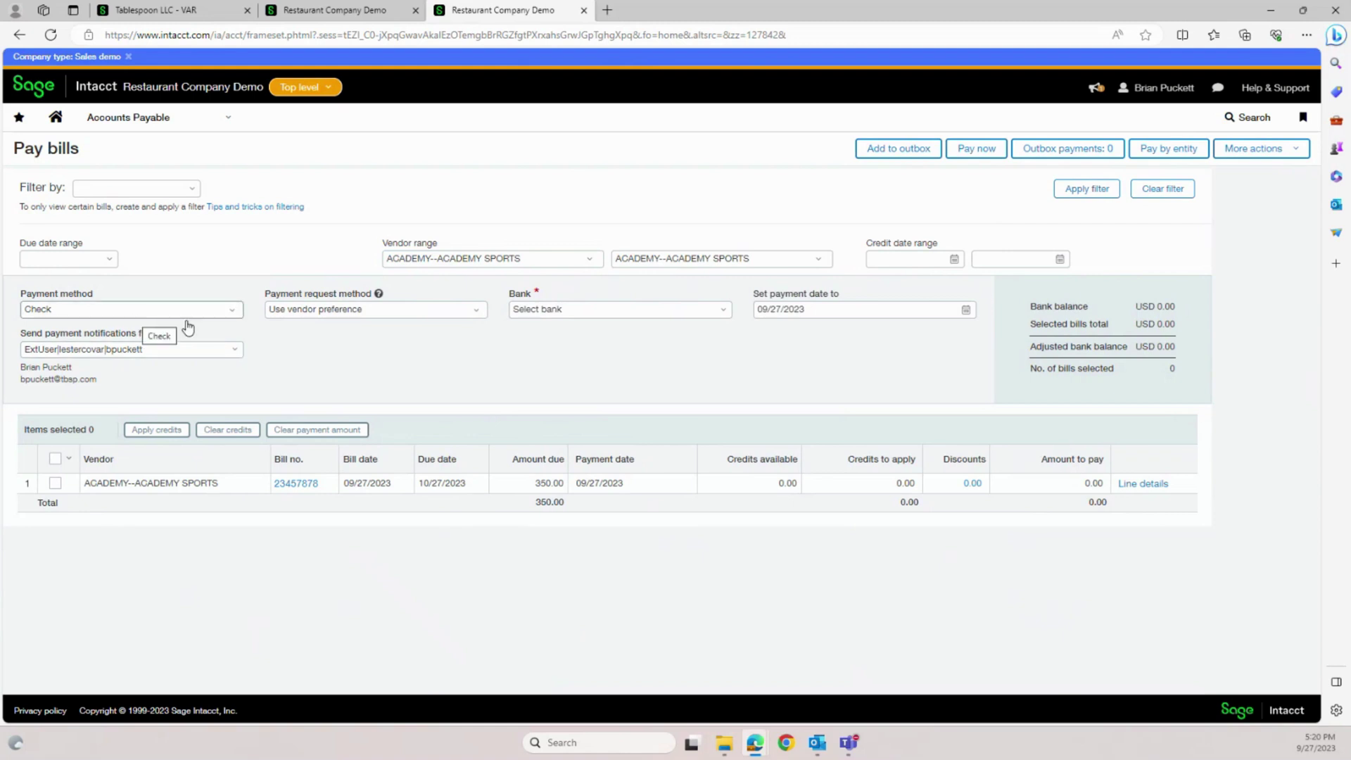
# - Pay the ACADEMY SPORTS bill immediately by check from the WELLS-DEPOSIT ACCT--Wells Fargo bank account
pyautogui.click(729, 316)
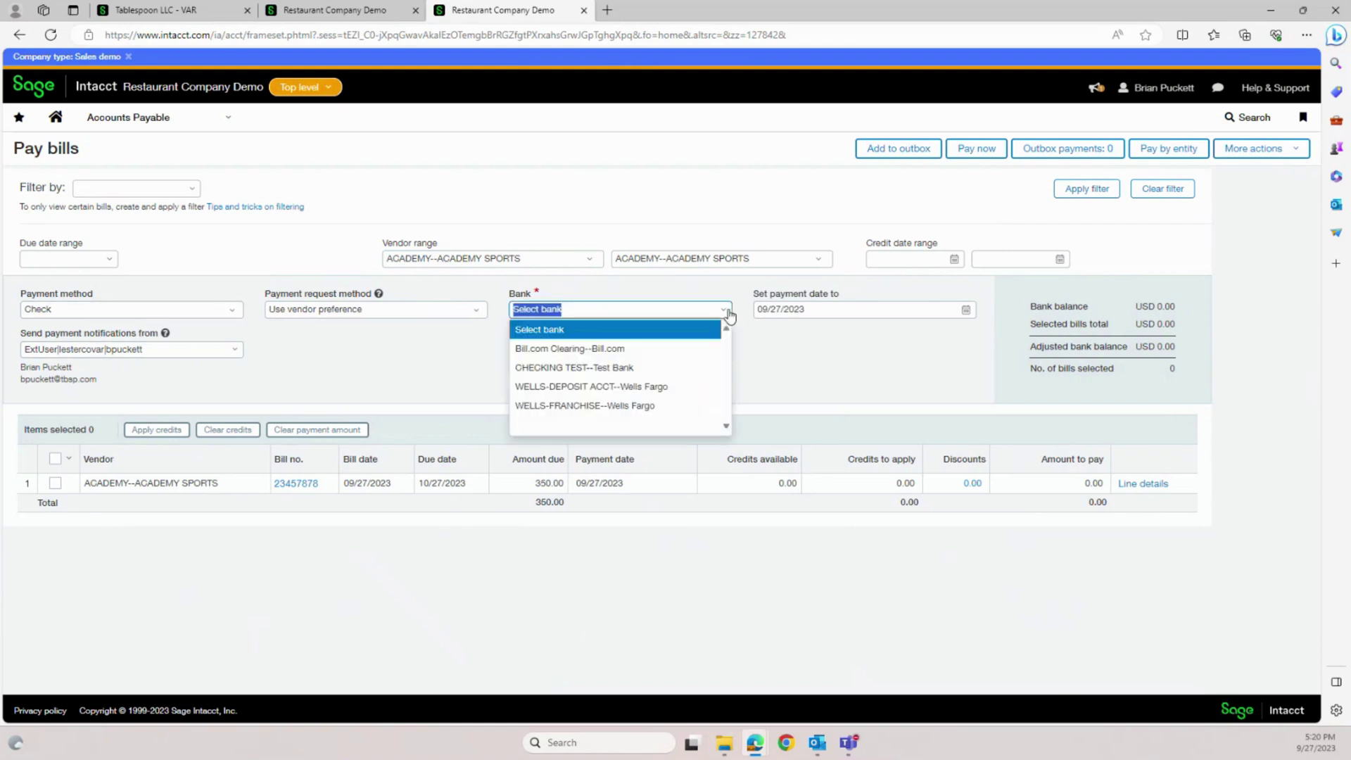
pyautogui.click(562, 386)
pyautogui.click(55, 482)
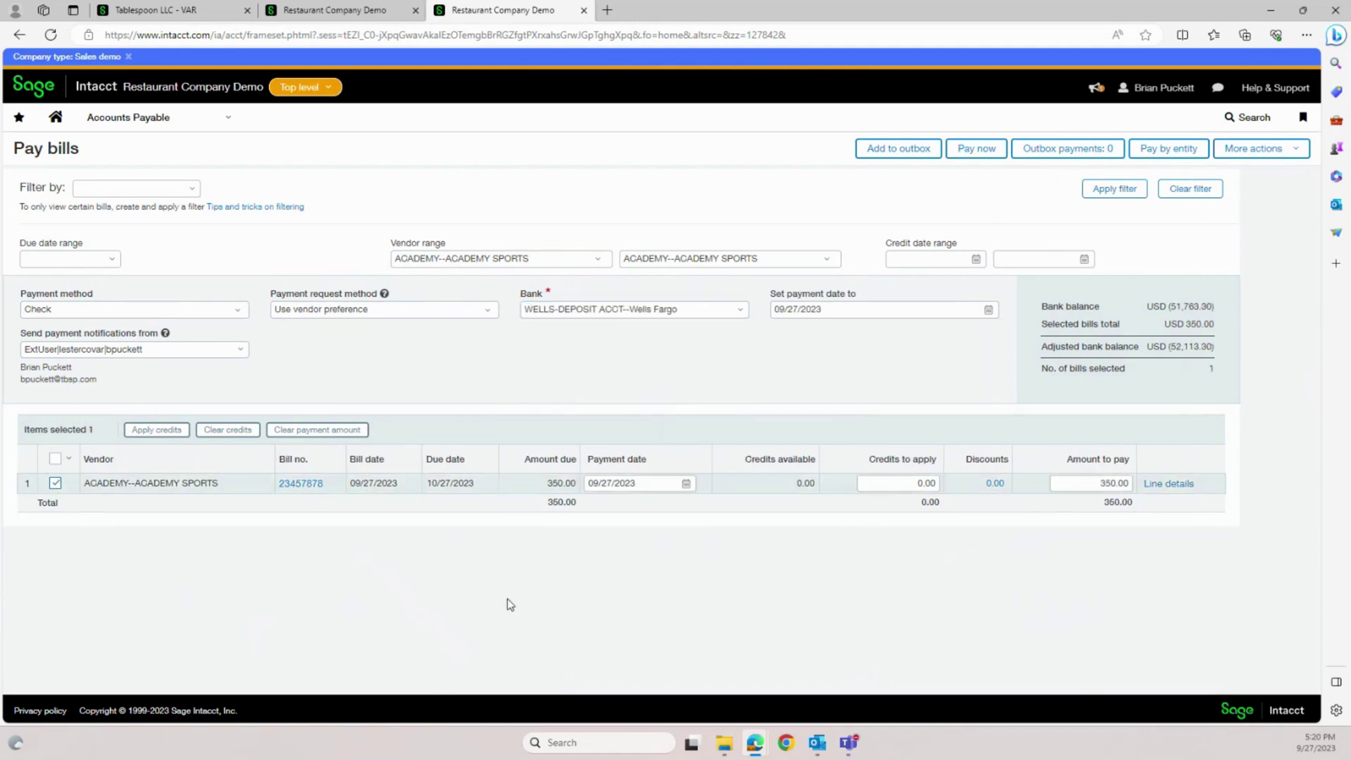
pyautogui.click(975, 148)
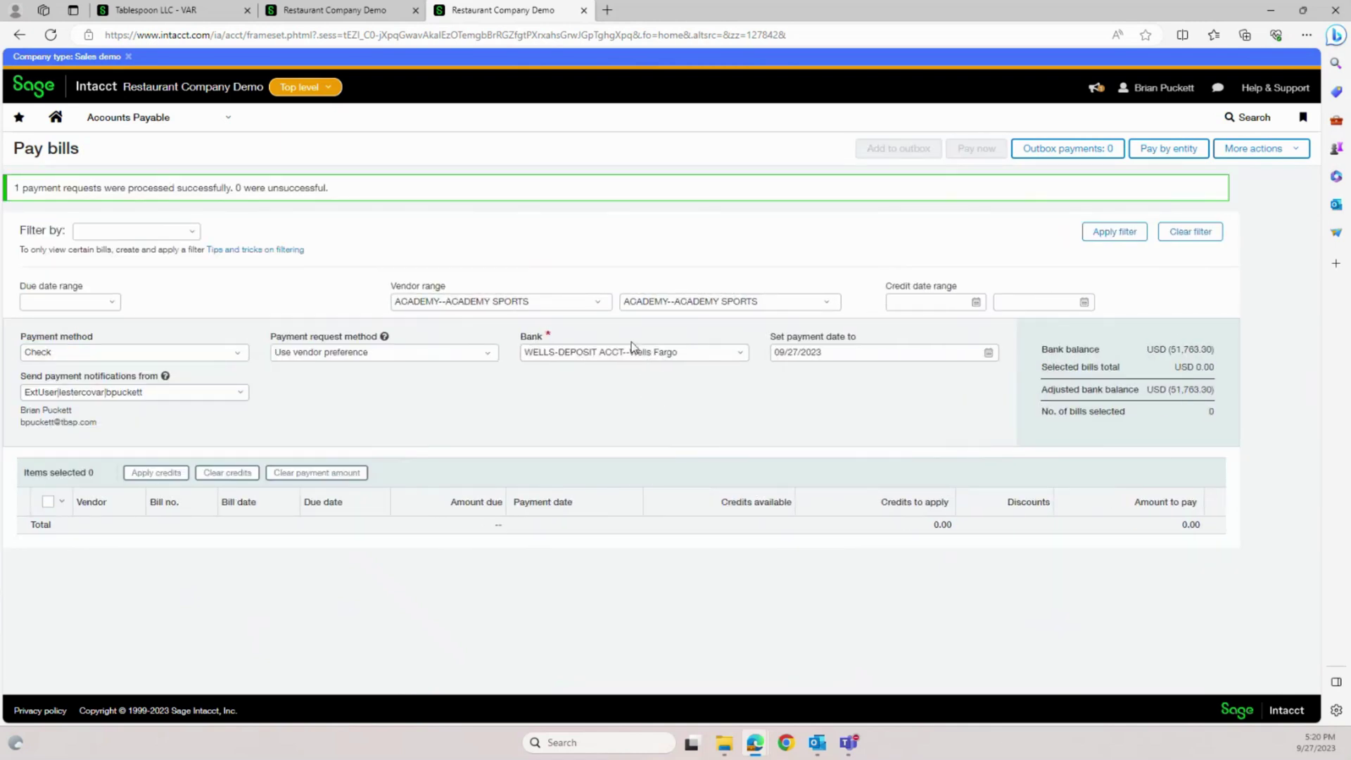
# - Return to the bills list, leaving Pay bills, and check the state of the ACADEMY SPORTS bill
pyautogui.click(125, 121)
pyautogui.click(283, 234)
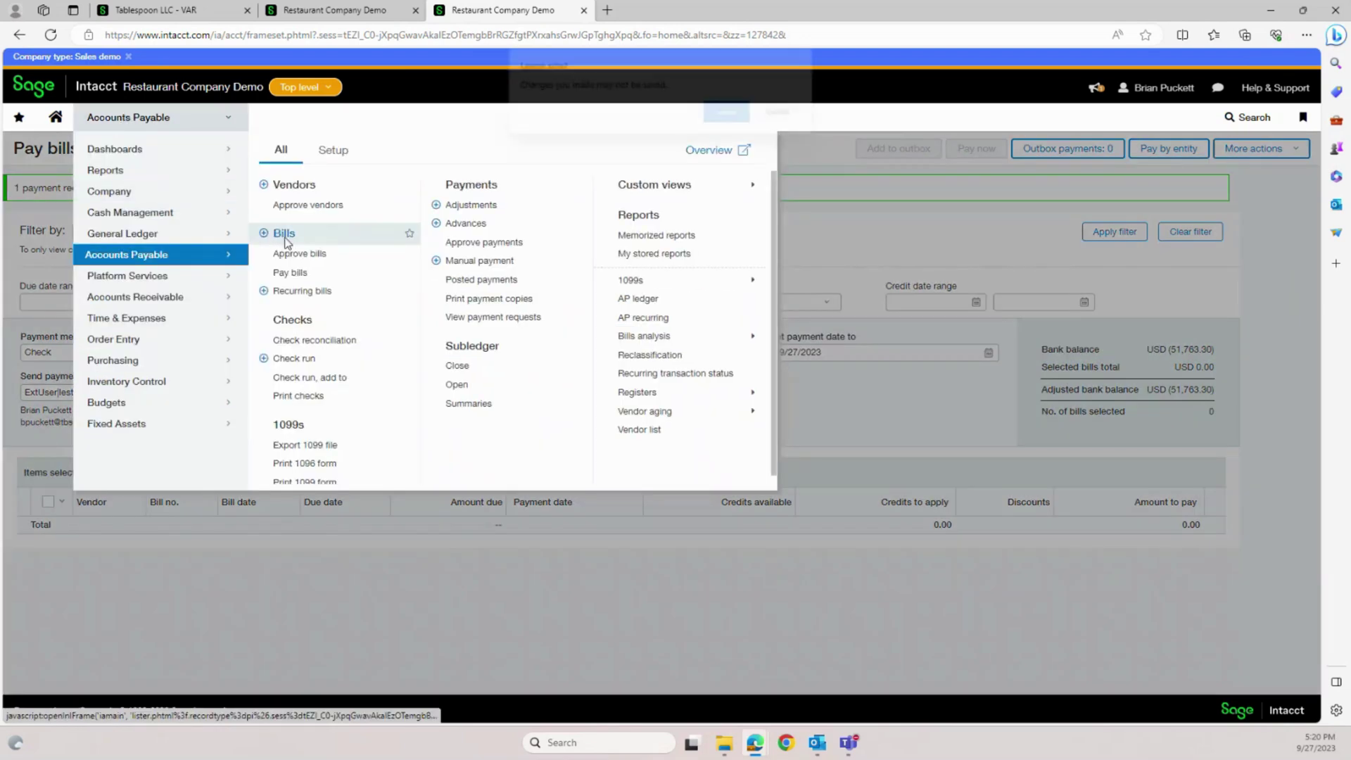
pyautogui.click(727, 111)
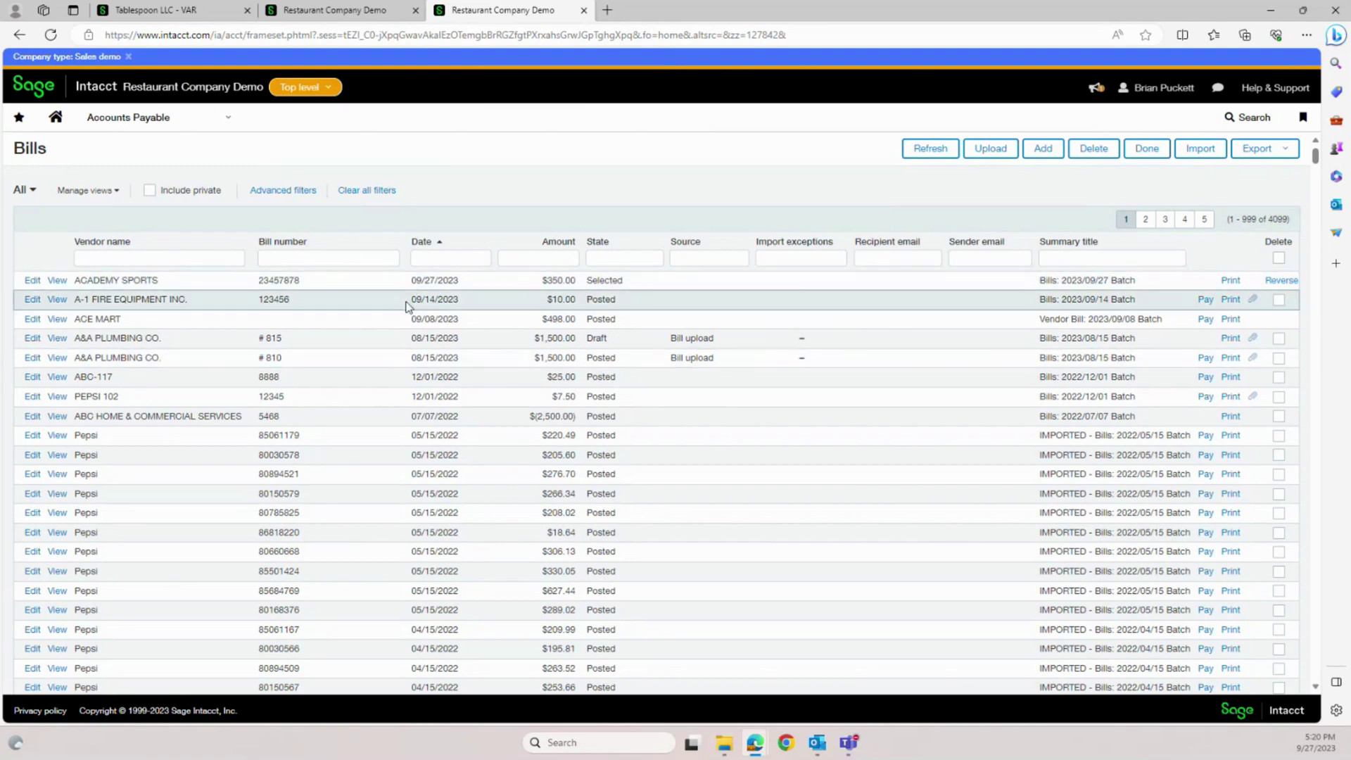
# - Reopen Pay bills and examine the payment method and bank choices without submitting a payment
pyautogui.click(161, 123)
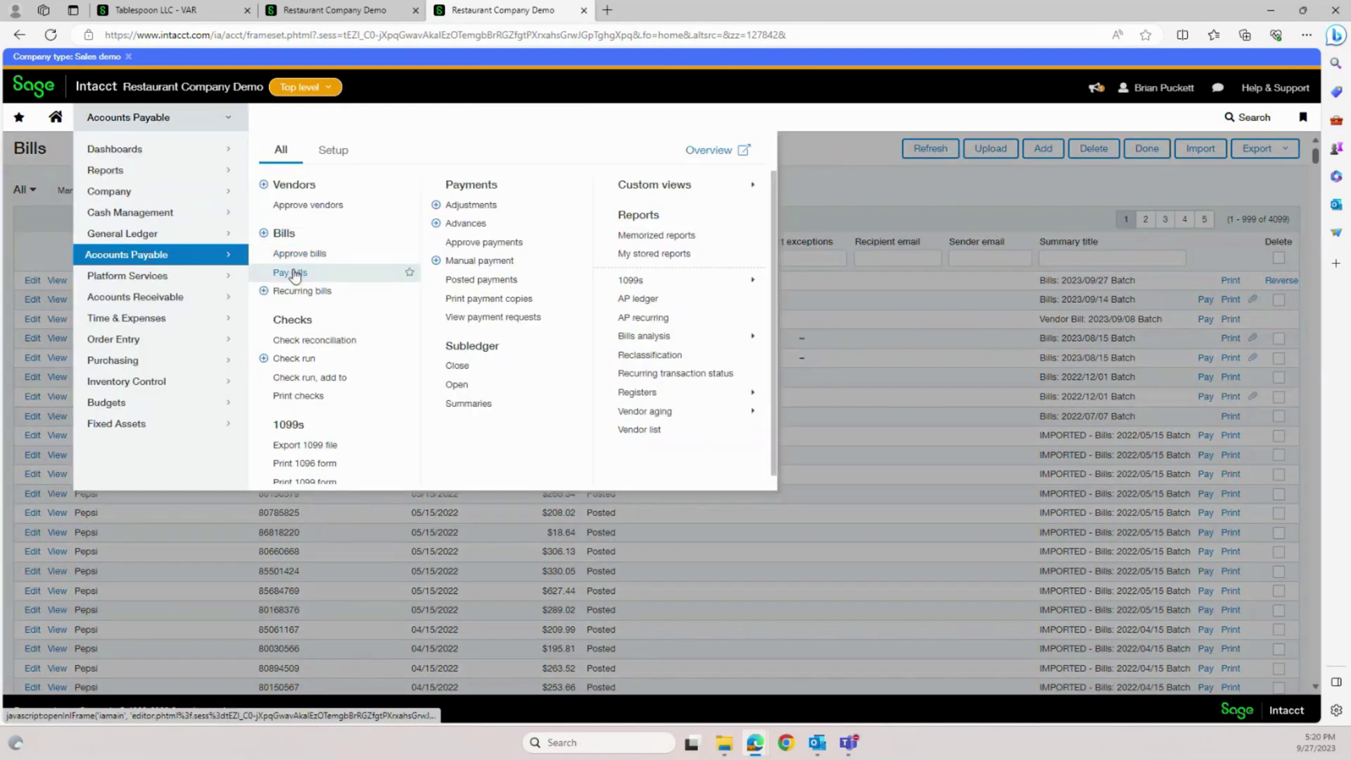
pyautogui.click(294, 273)
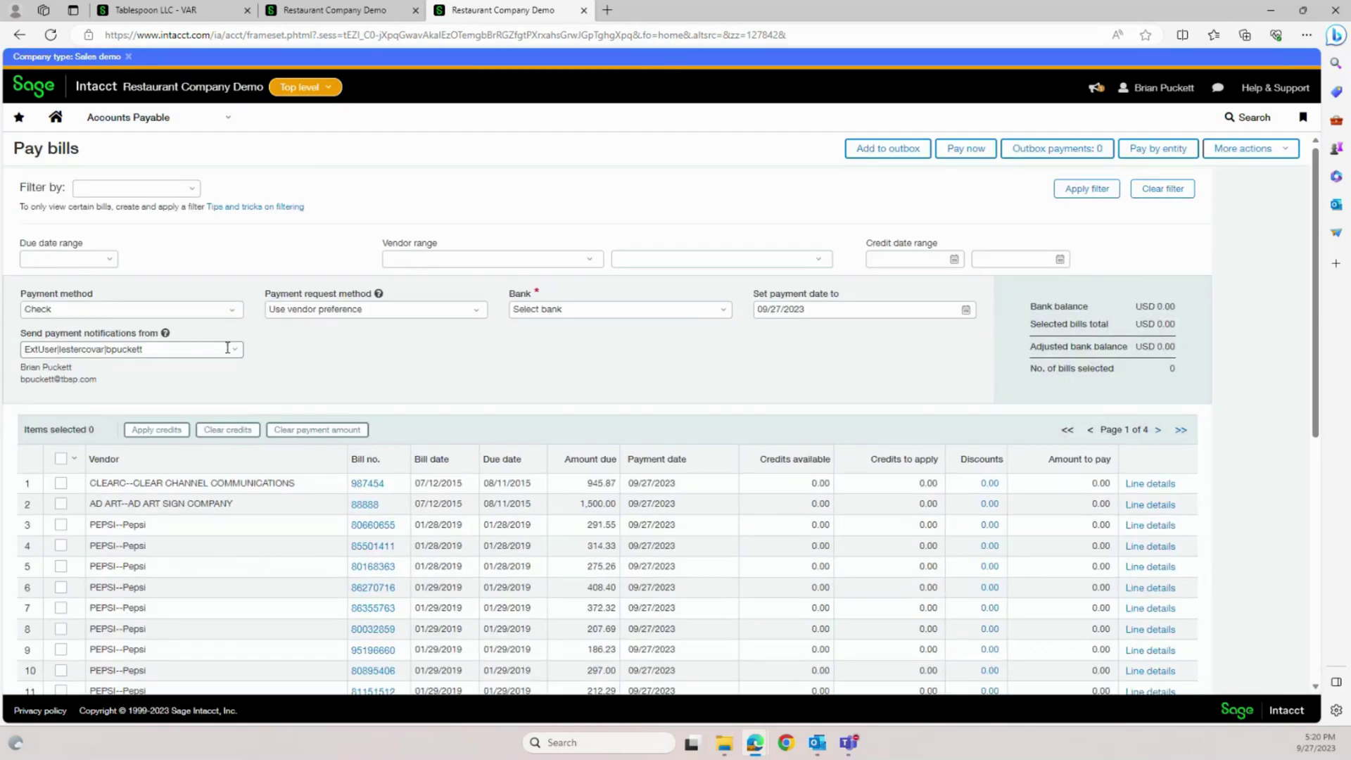
pyautogui.click(240, 311)
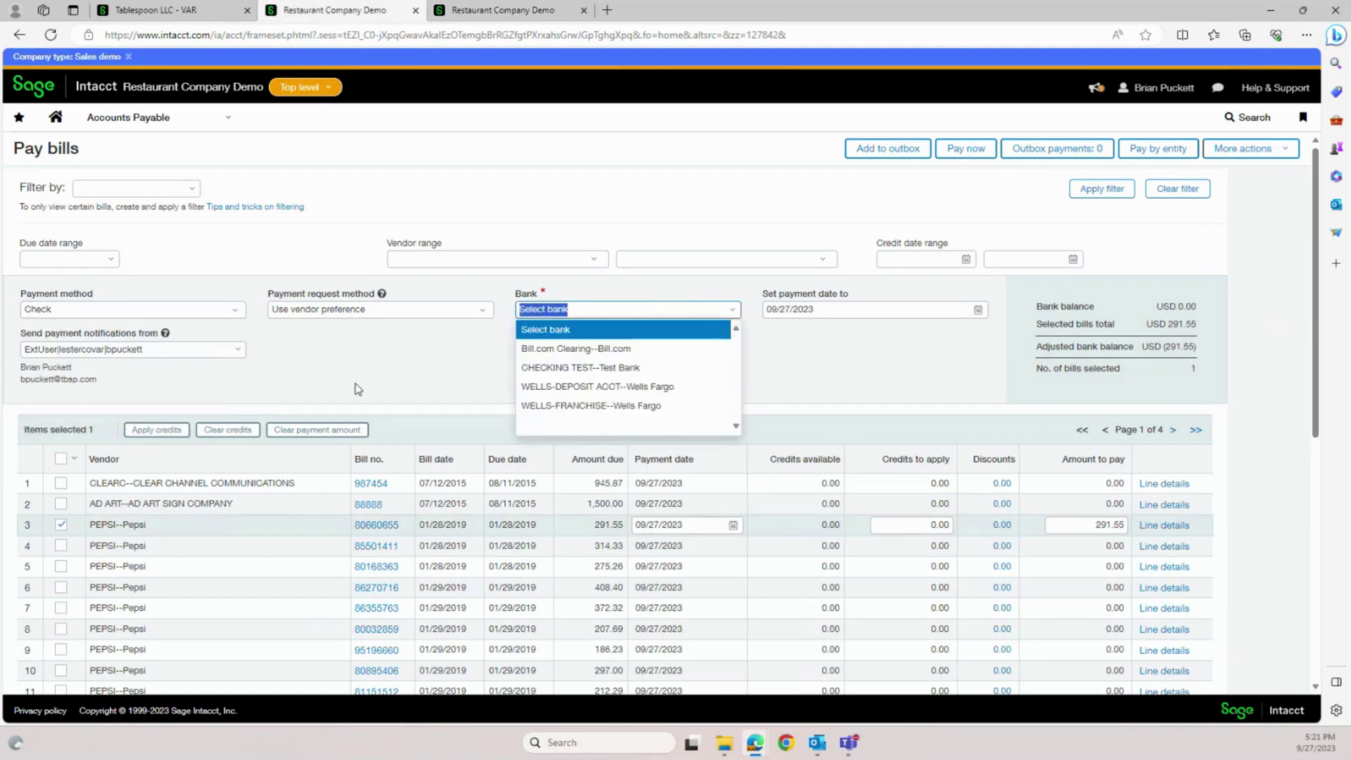
pyautogui.click(354, 385)
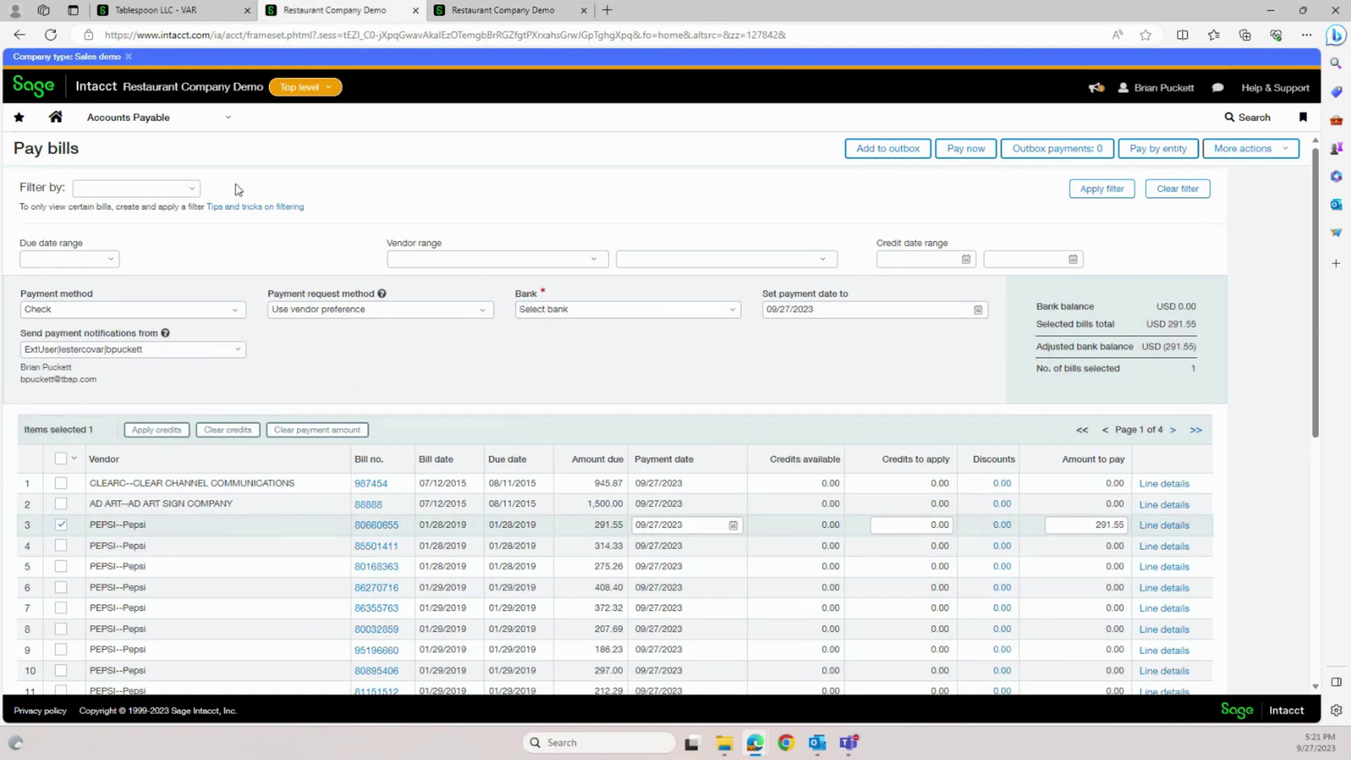
# - Open Print checks, discarding the unsaved Pay bills selection, and set the checking account to WELLS-DEPOSIT ACCT--Wells Fargo
pyautogui.click(136, 119)
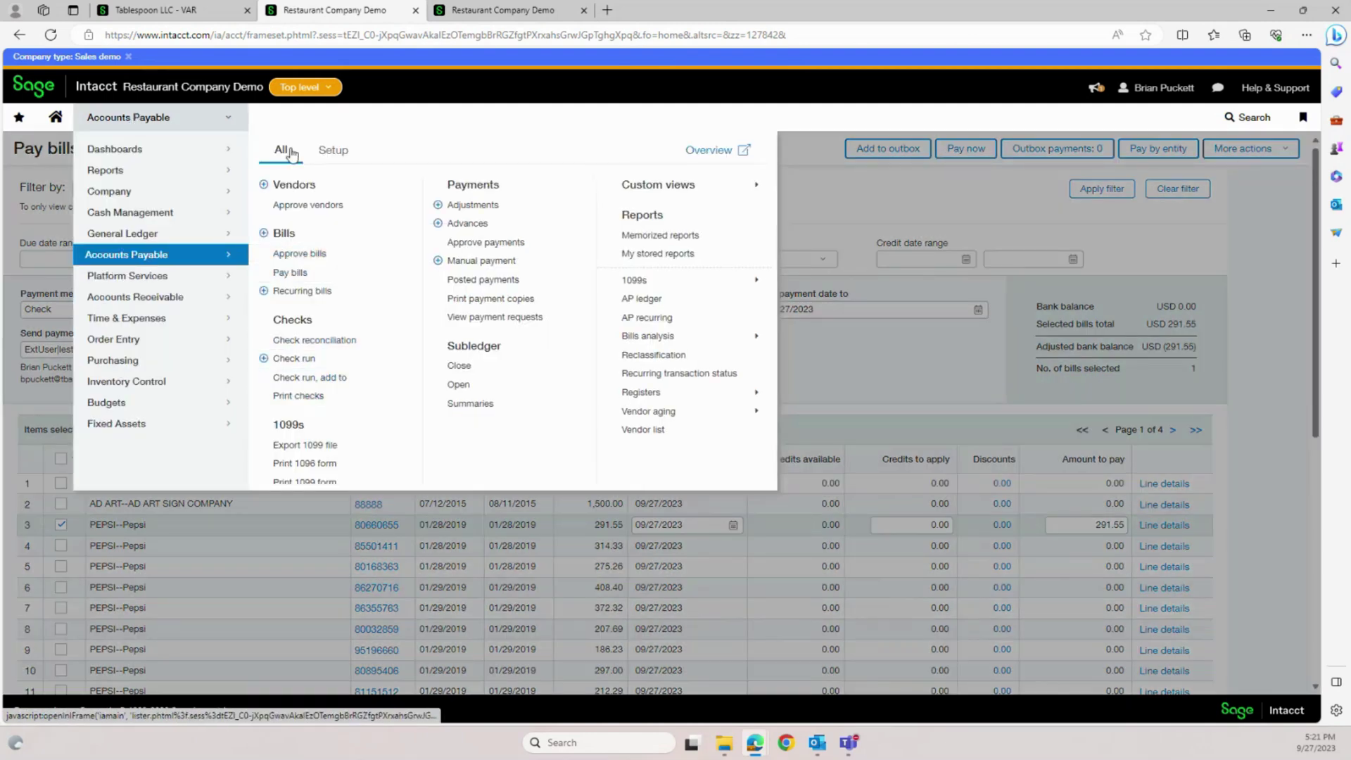
pyautogui.click(288, 395)
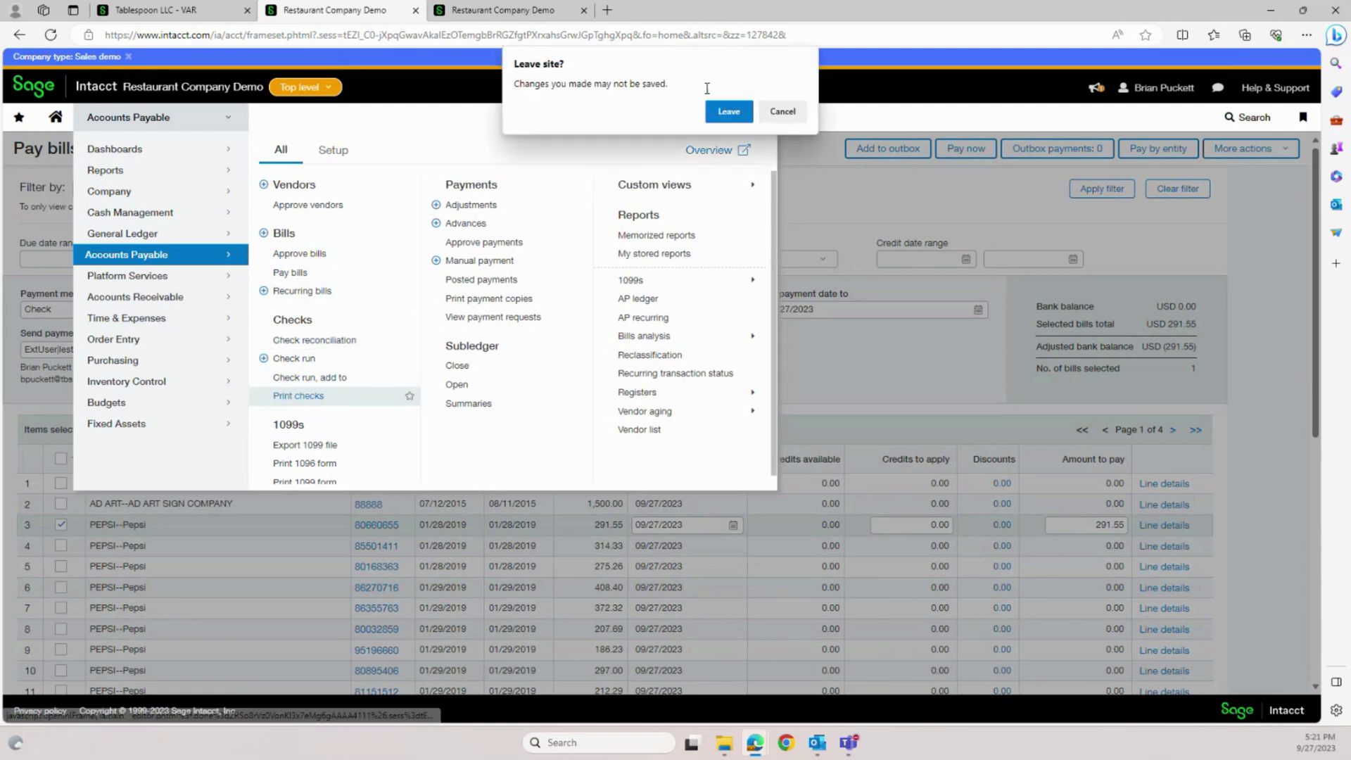
pyautogui.click(709, 113)
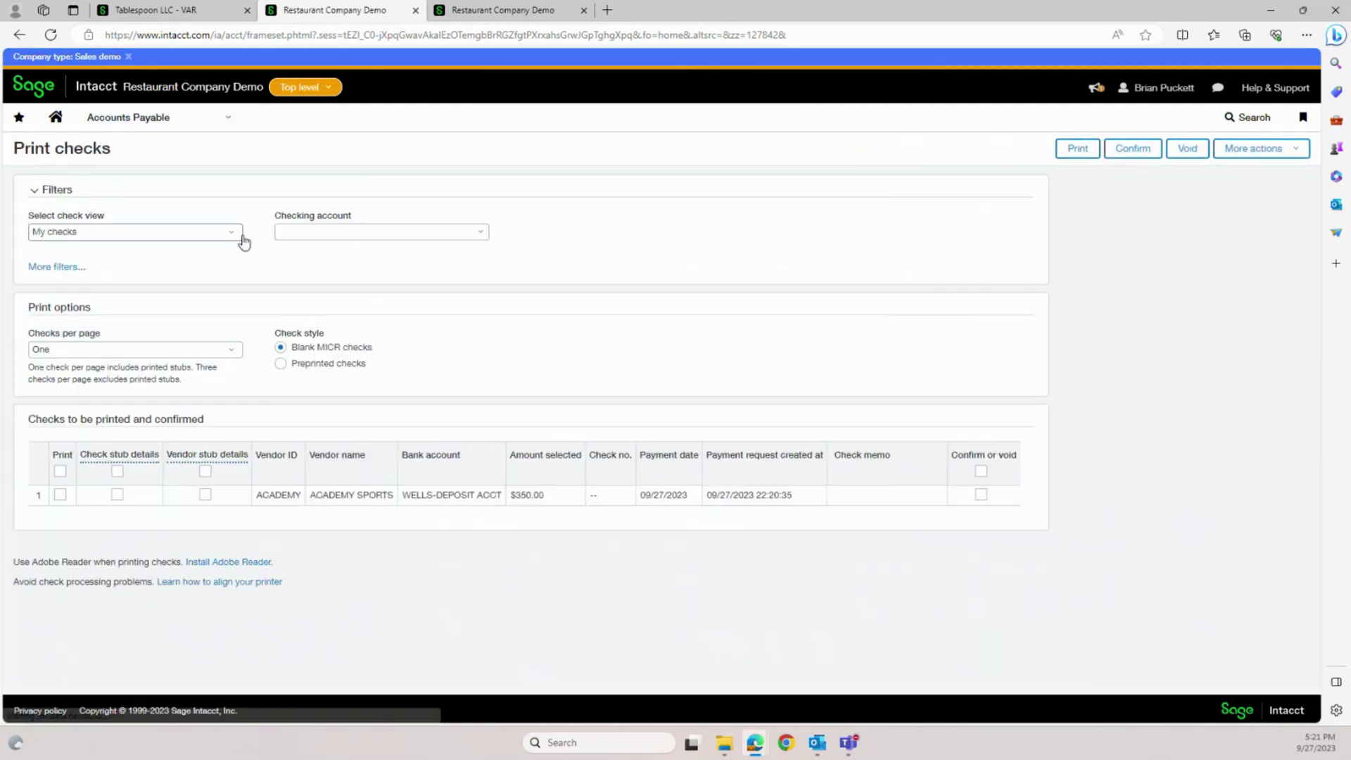
pyautogui.click(479, 232)
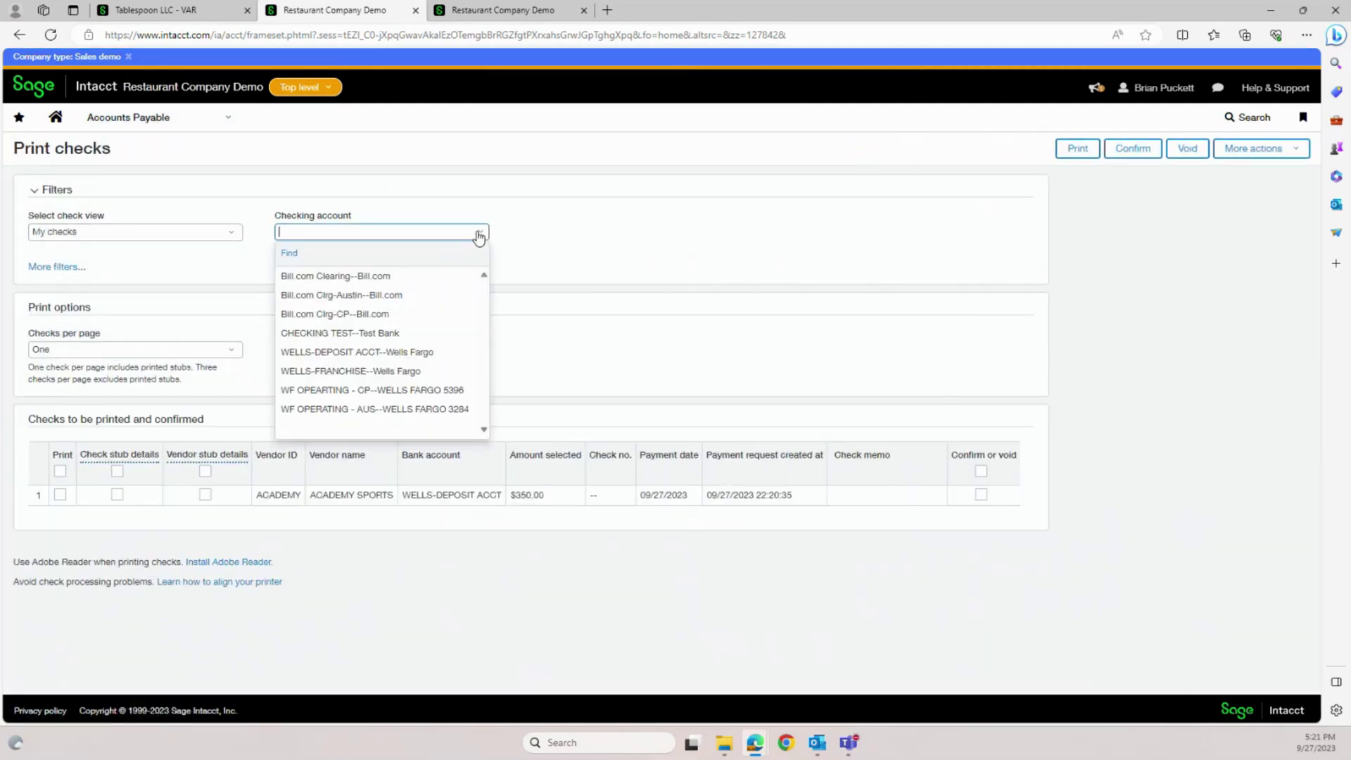
pyautogui.click(332, 353)
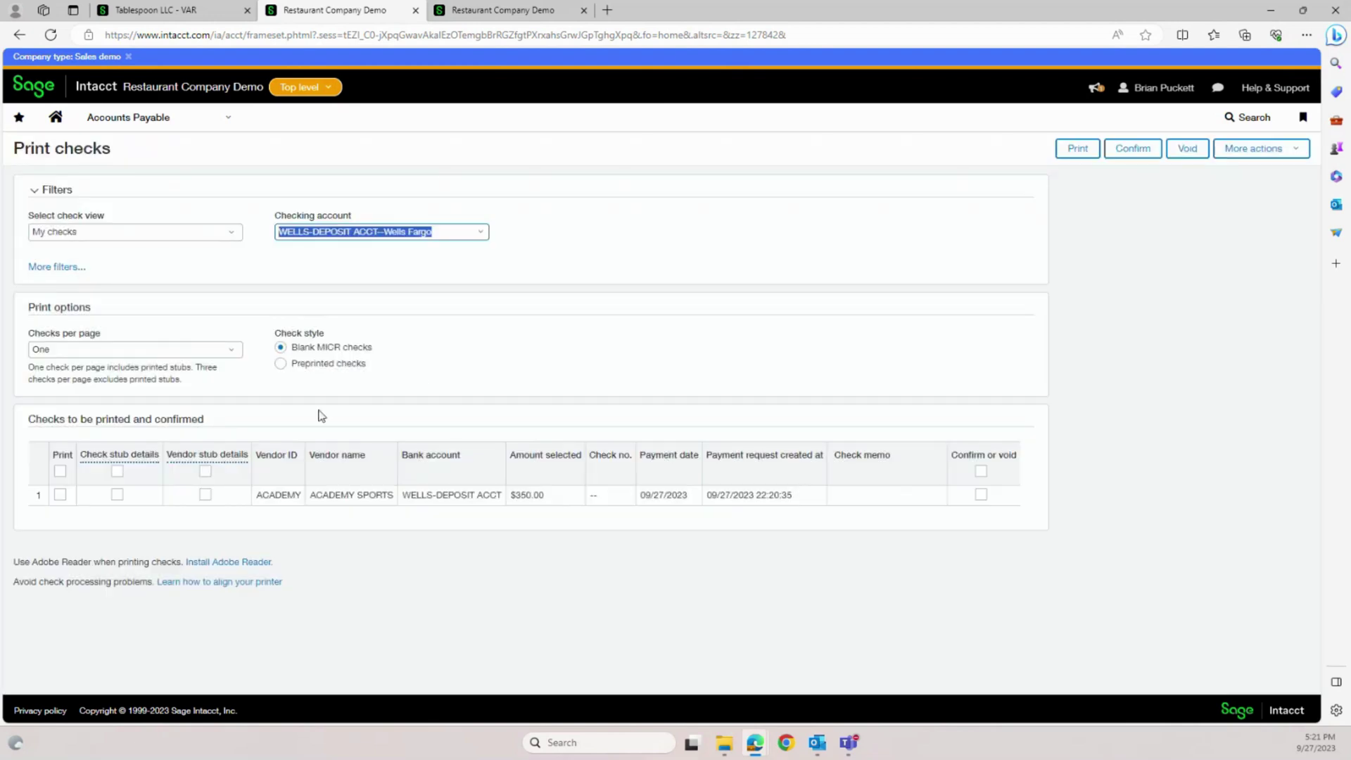
# - Print the $350.00 ACADEMY SPORTS check and enlarge its preview to full size
pyautogui.click(60, 494)
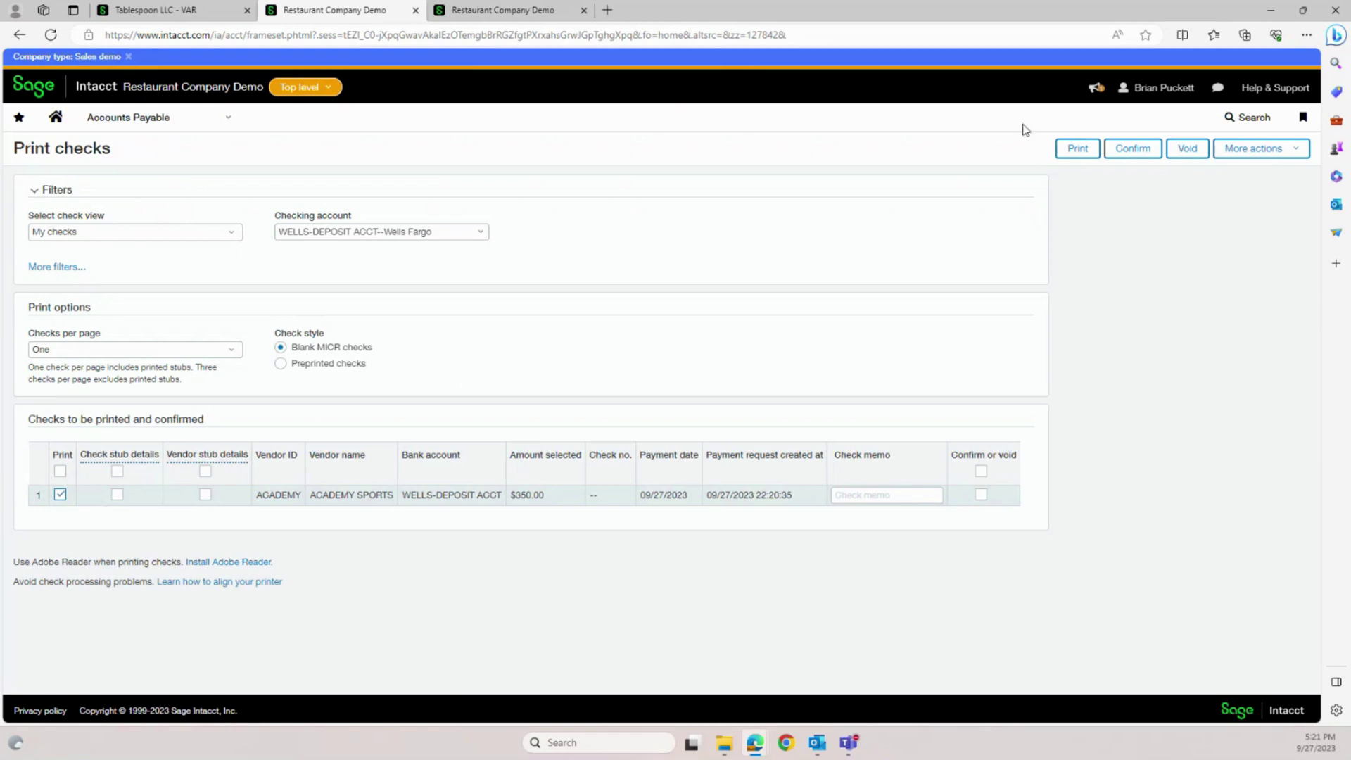
pyautogui.click(1077, 148)
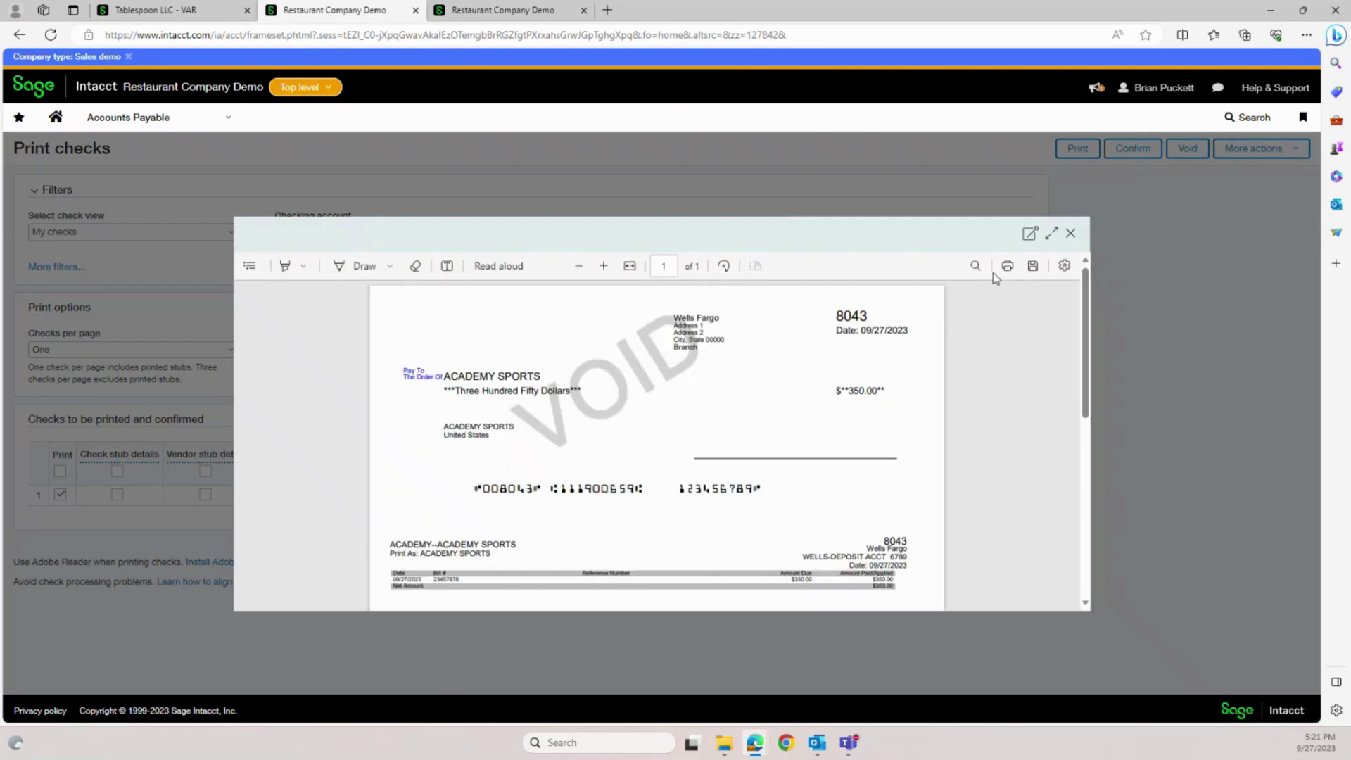
pyautogui.click(1051, 233)
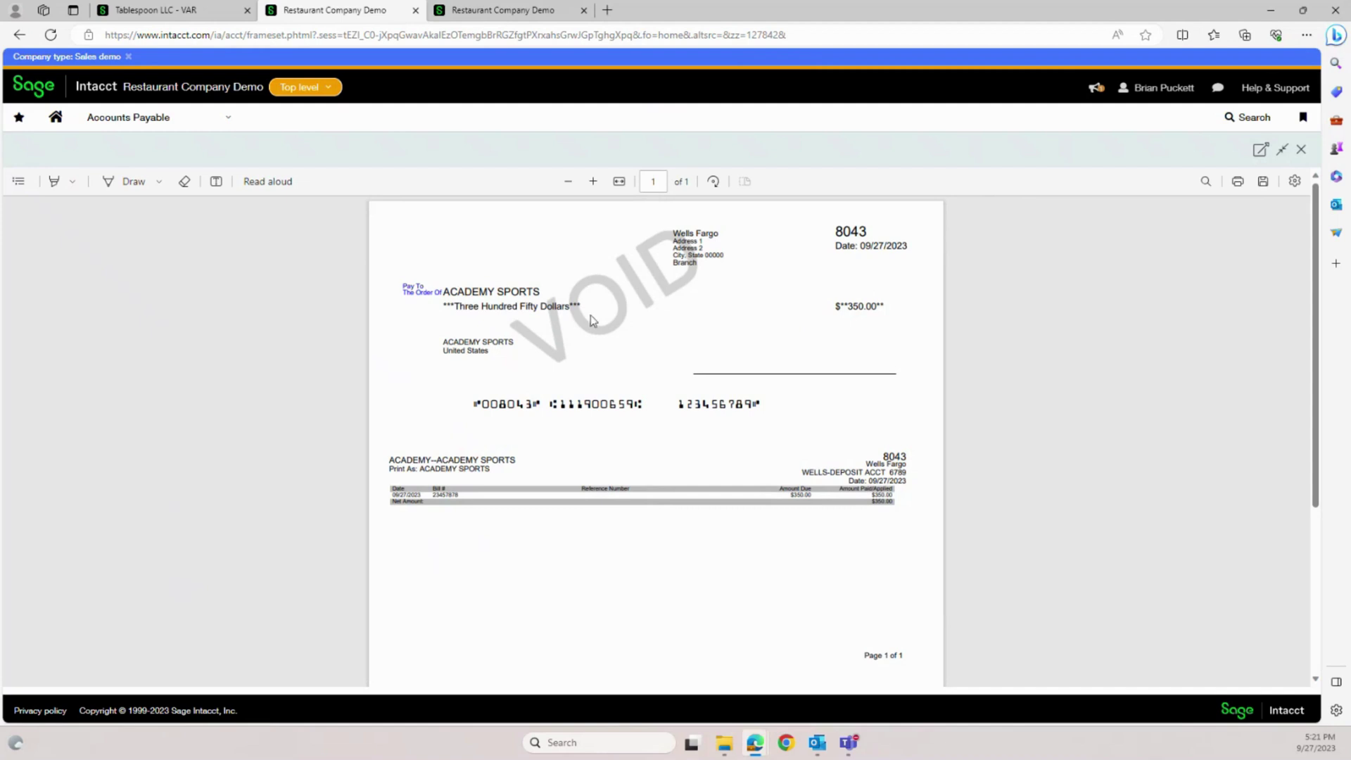
# - Close the check preview, mark the ACADEMY SPORTS check for confirmation and confirm it
pyautogui.click(1300, 151)
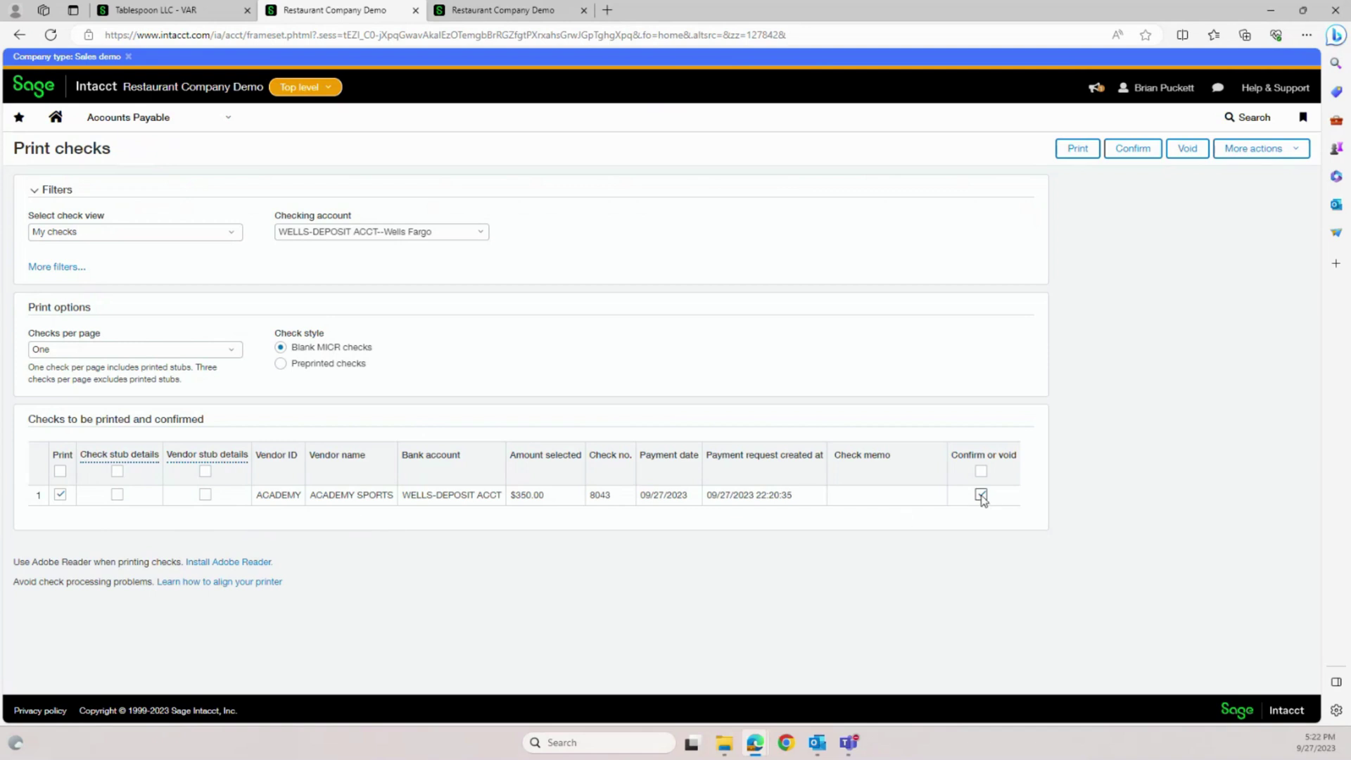
pyautogui.click(1119, 148)
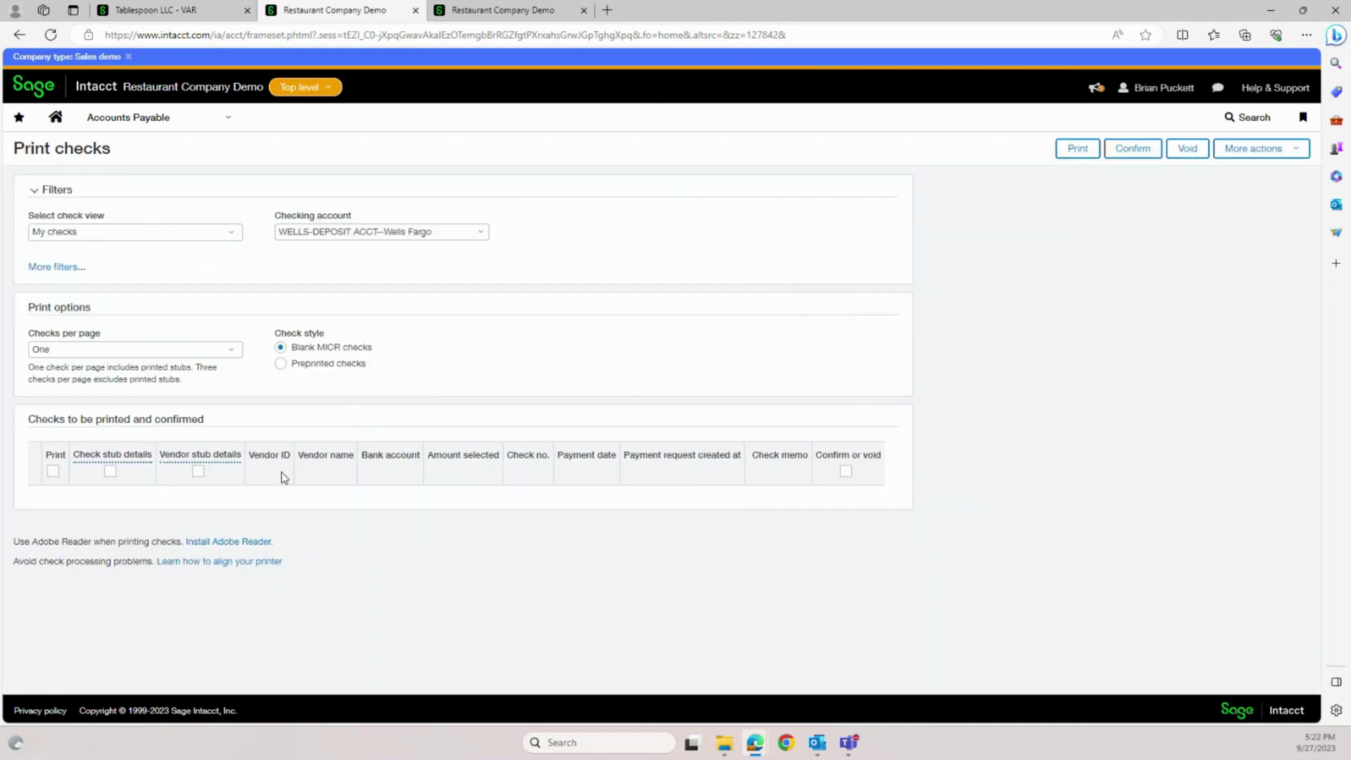
# - Leave Print checks for the bills list and review the ACADEMY SPORTS bill's state after the check confirmation
pyautogui.click(140, 120)
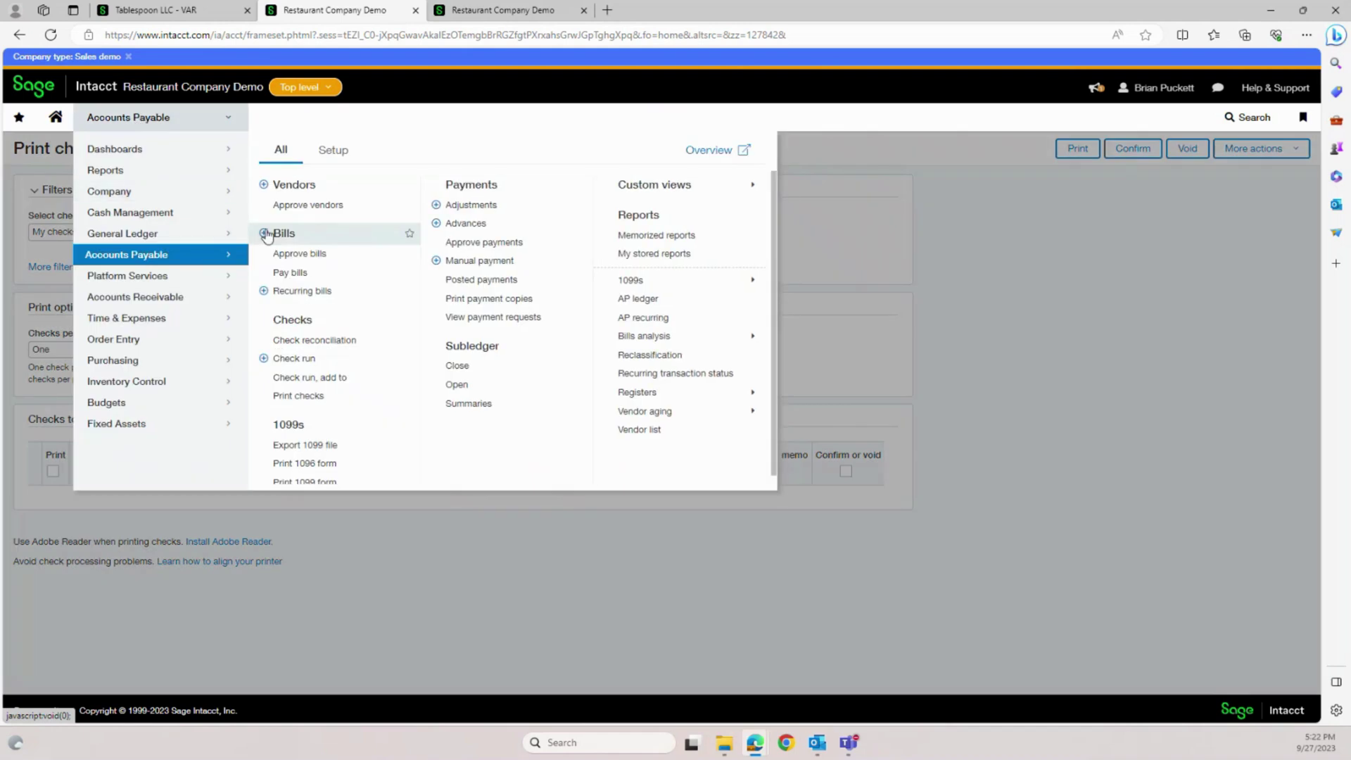
pyautogui.click(284, 240)
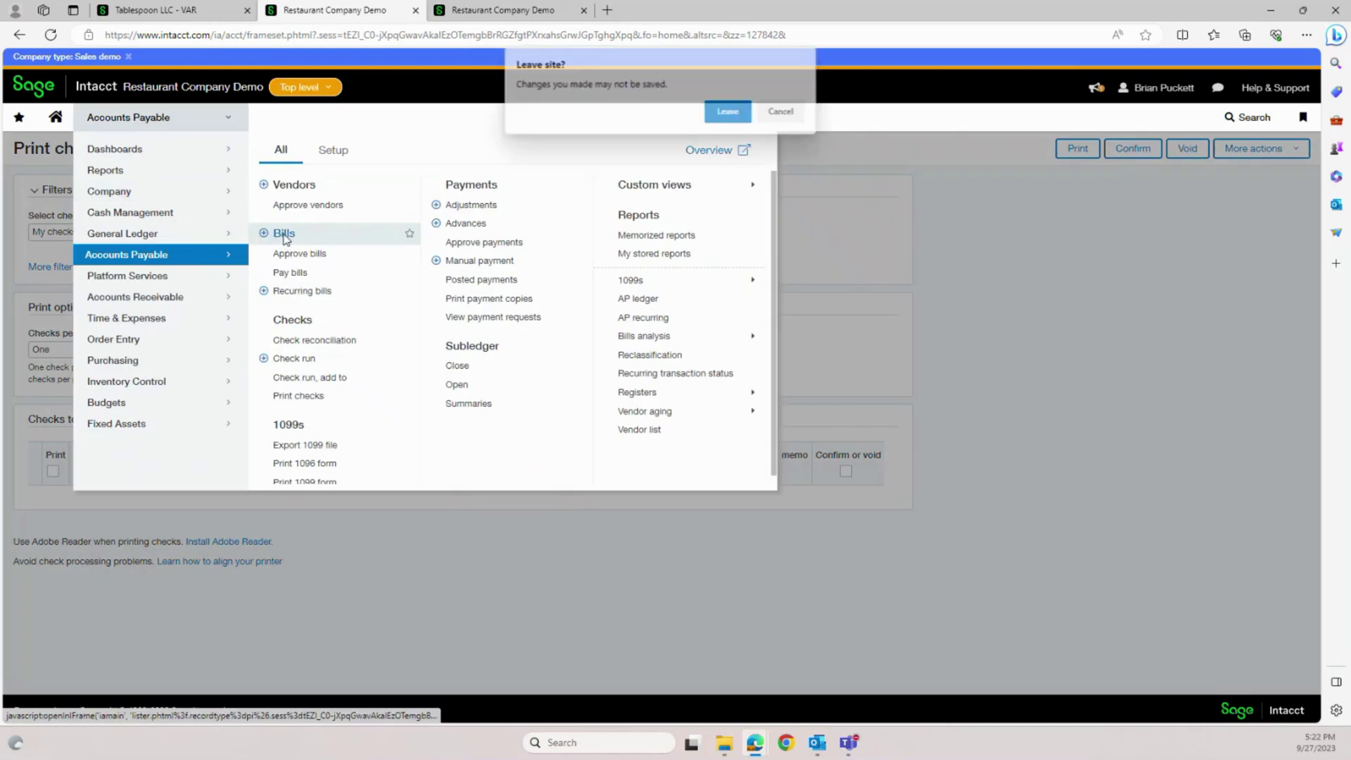
pyautogui.click(729, 113)
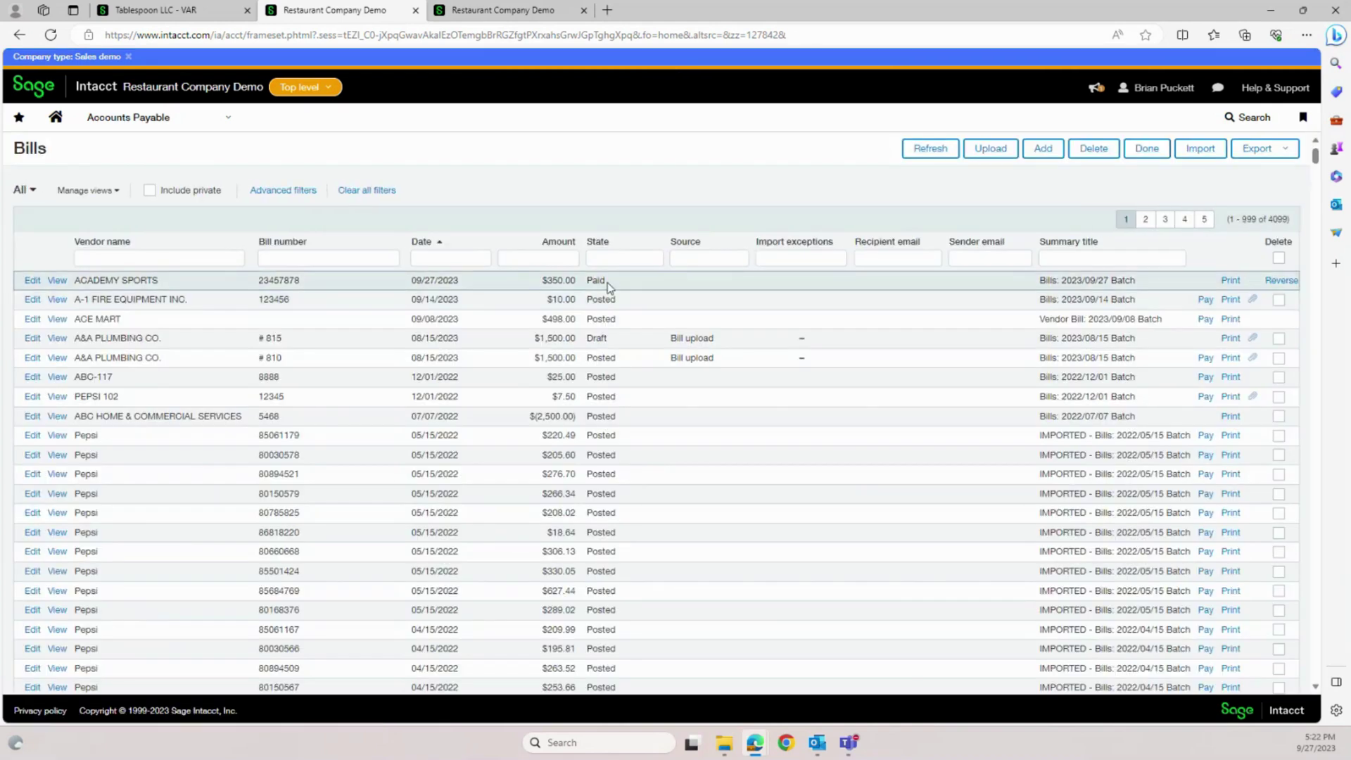
# - Open the ACADEMY SPORTS check payment from Posted payments and examine its posting details and history
pyautogui.click(144, 120)
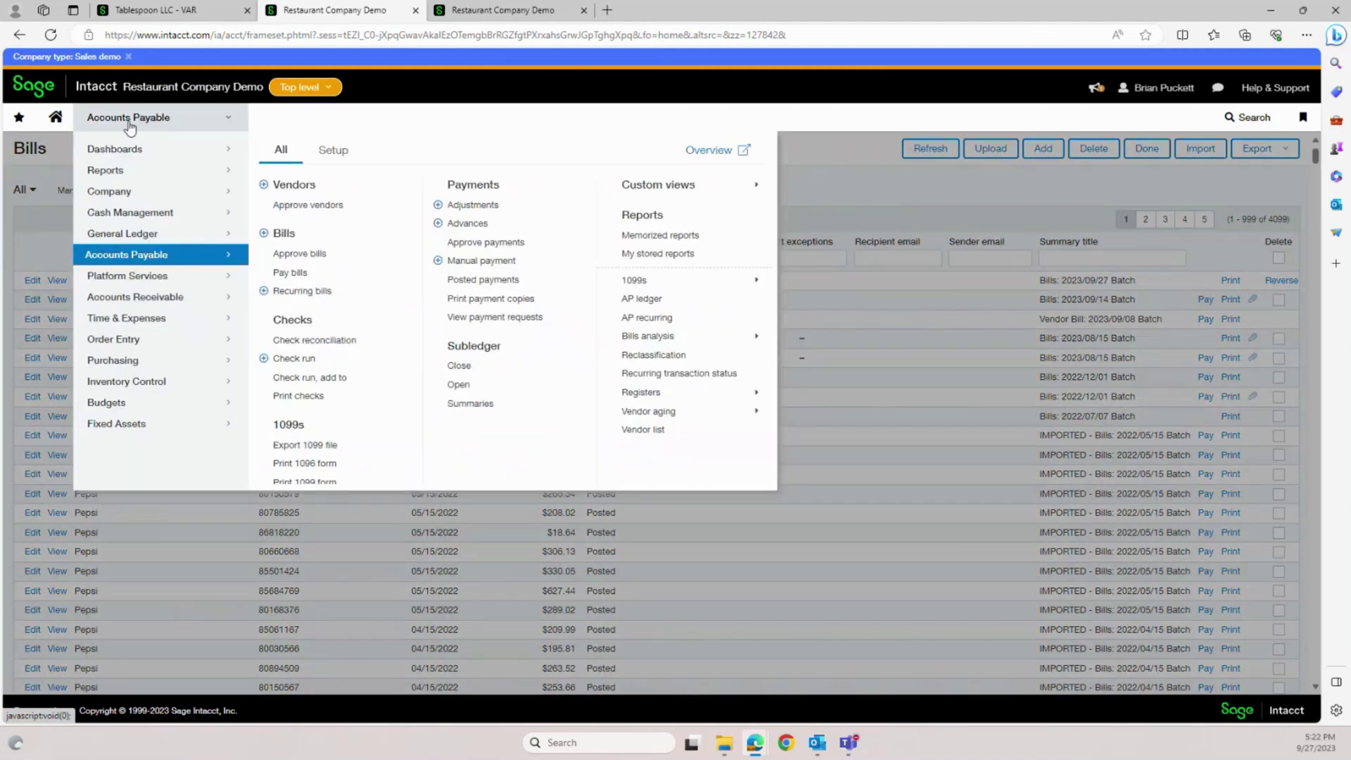
pyautogui.click(467, 281)
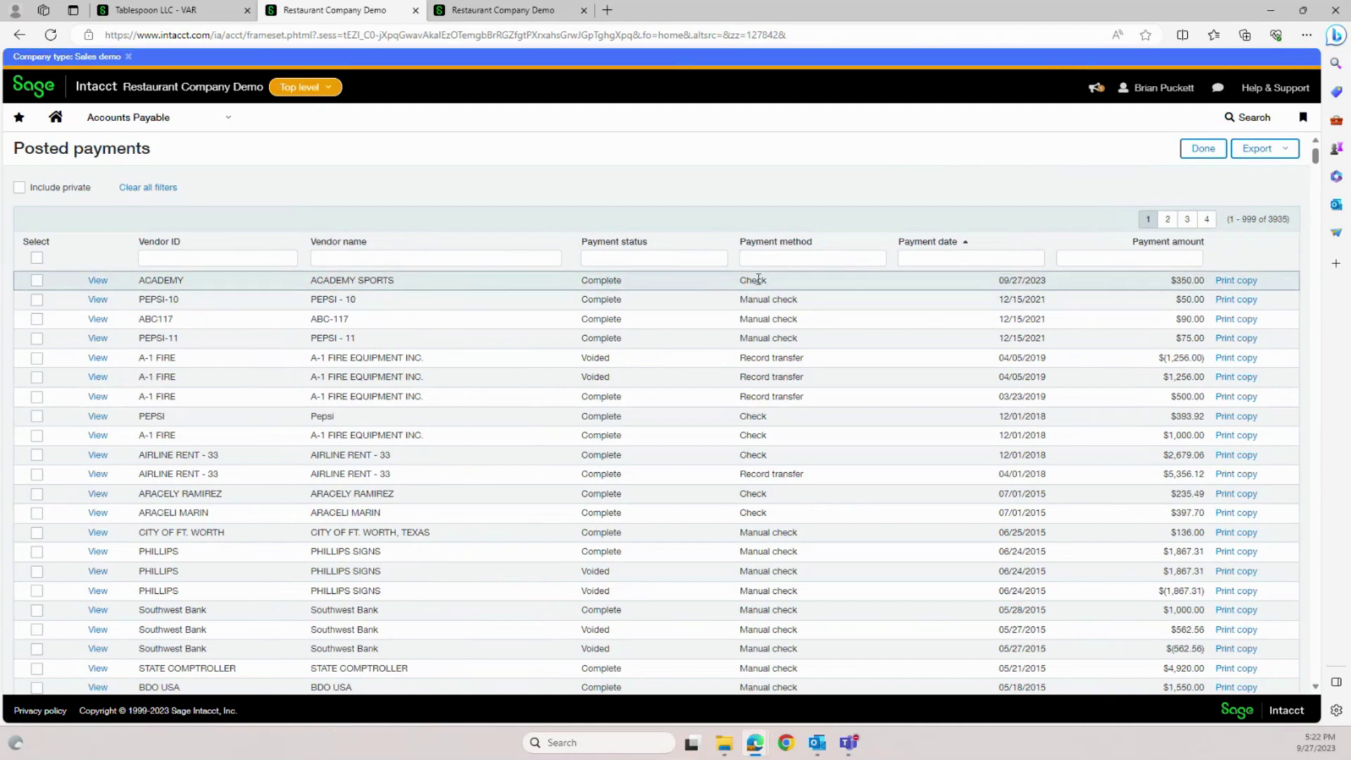
pyautogui.click(98, 280)
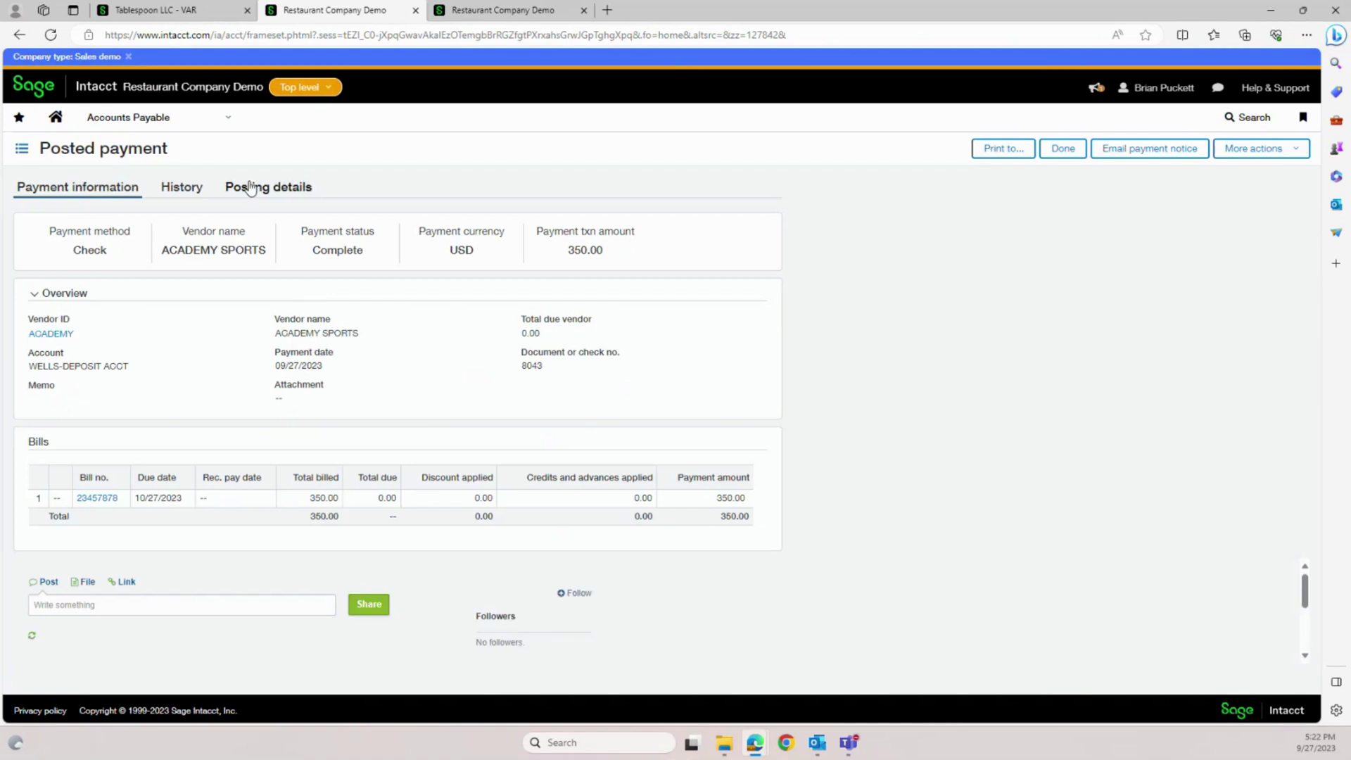
pyautogui.click(250, 186)
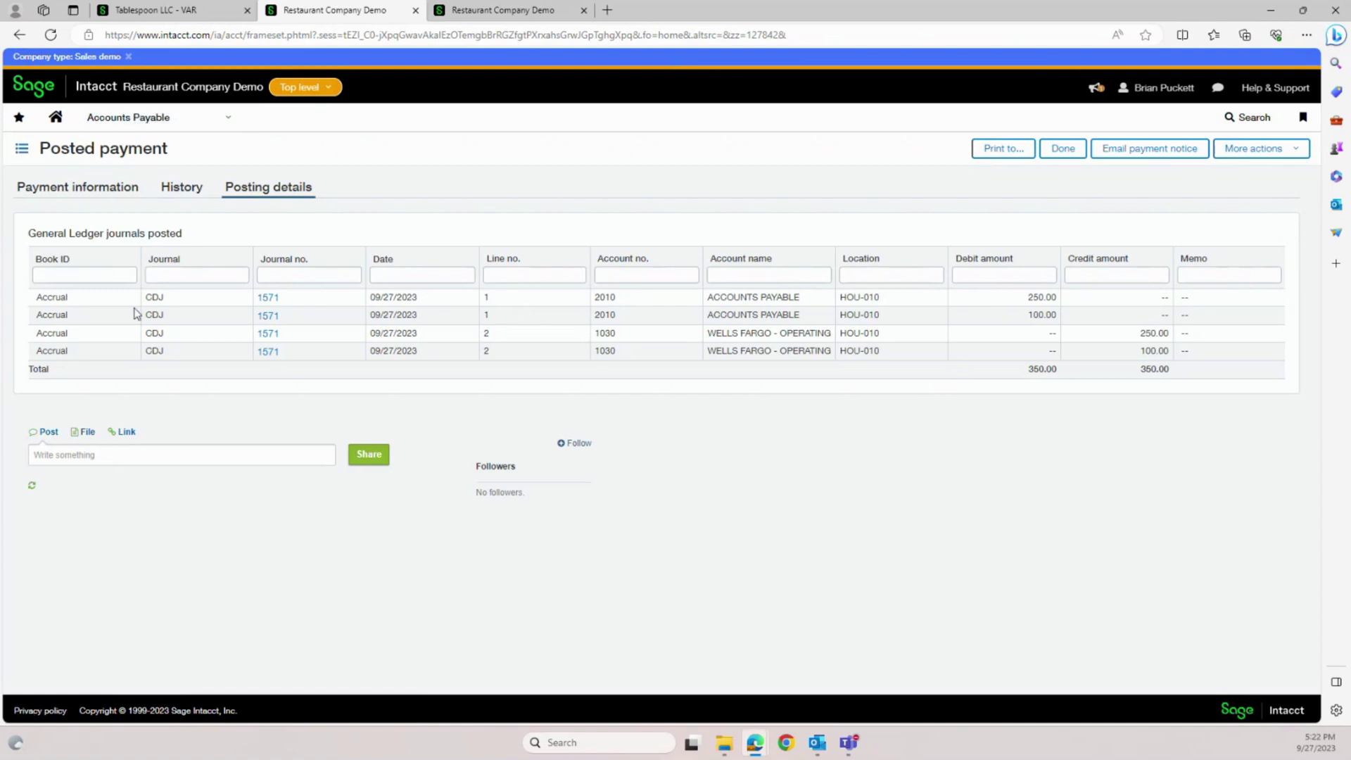
pyautogui.click(177, 190)
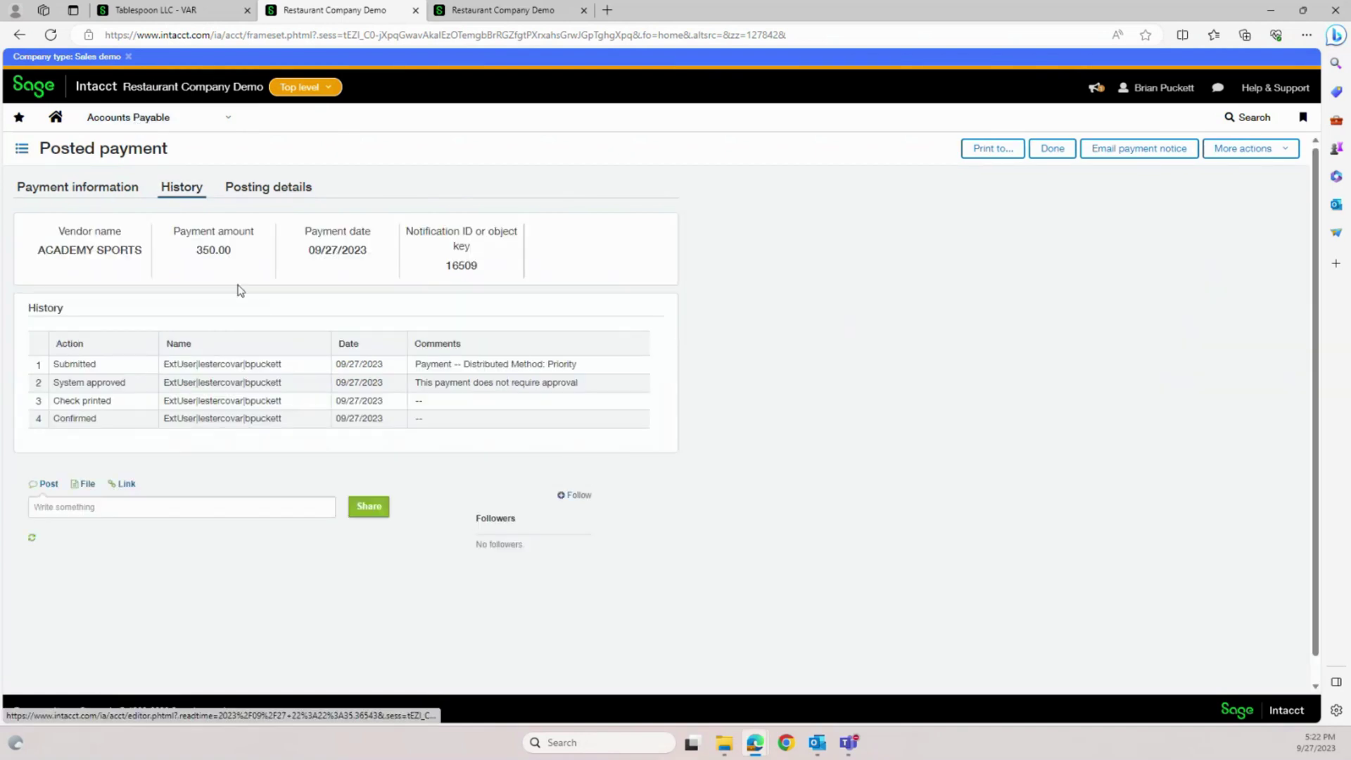
# - View the paid ACADEMY SPORTS bill and open its printed check link as an enlarged Bills register report
pyautogui.click(137, 121)
pyautogui.click(285, 230)
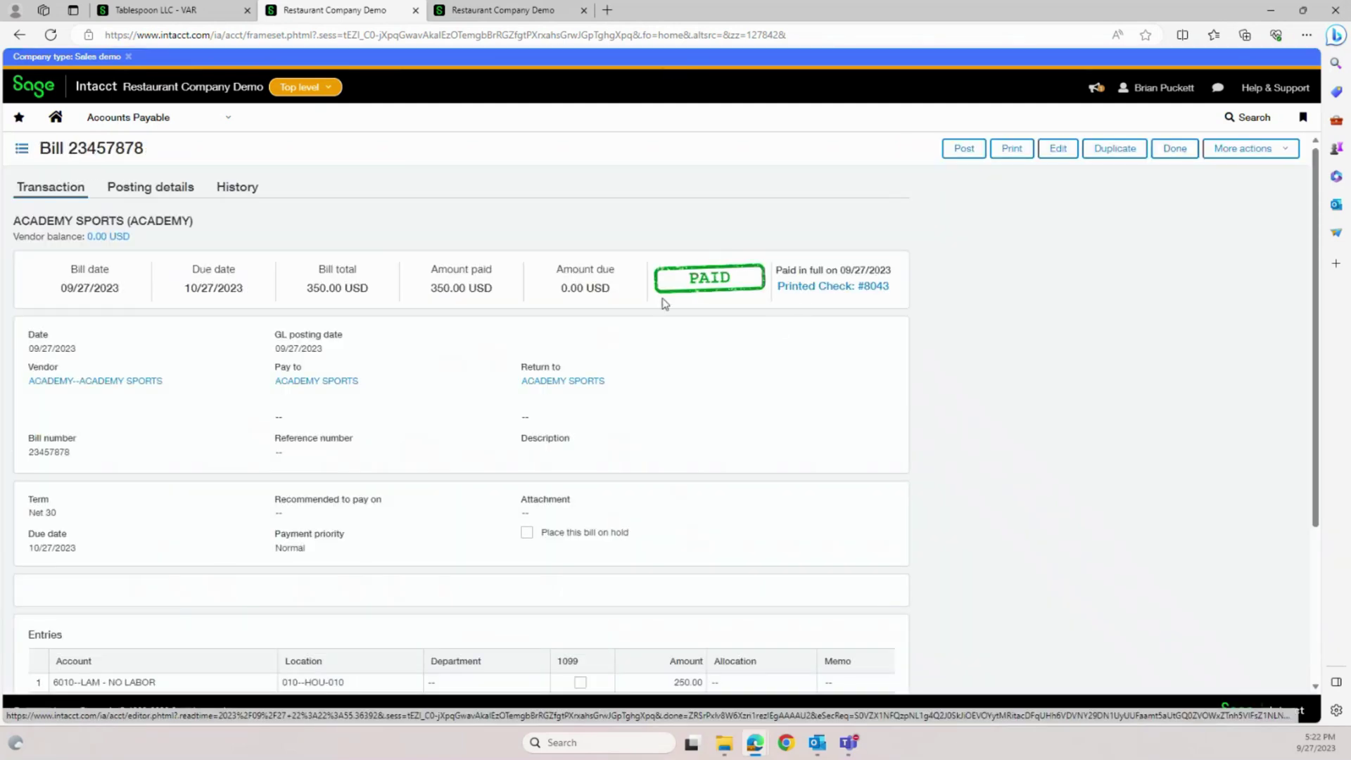
pyautogui.click(792, 285)
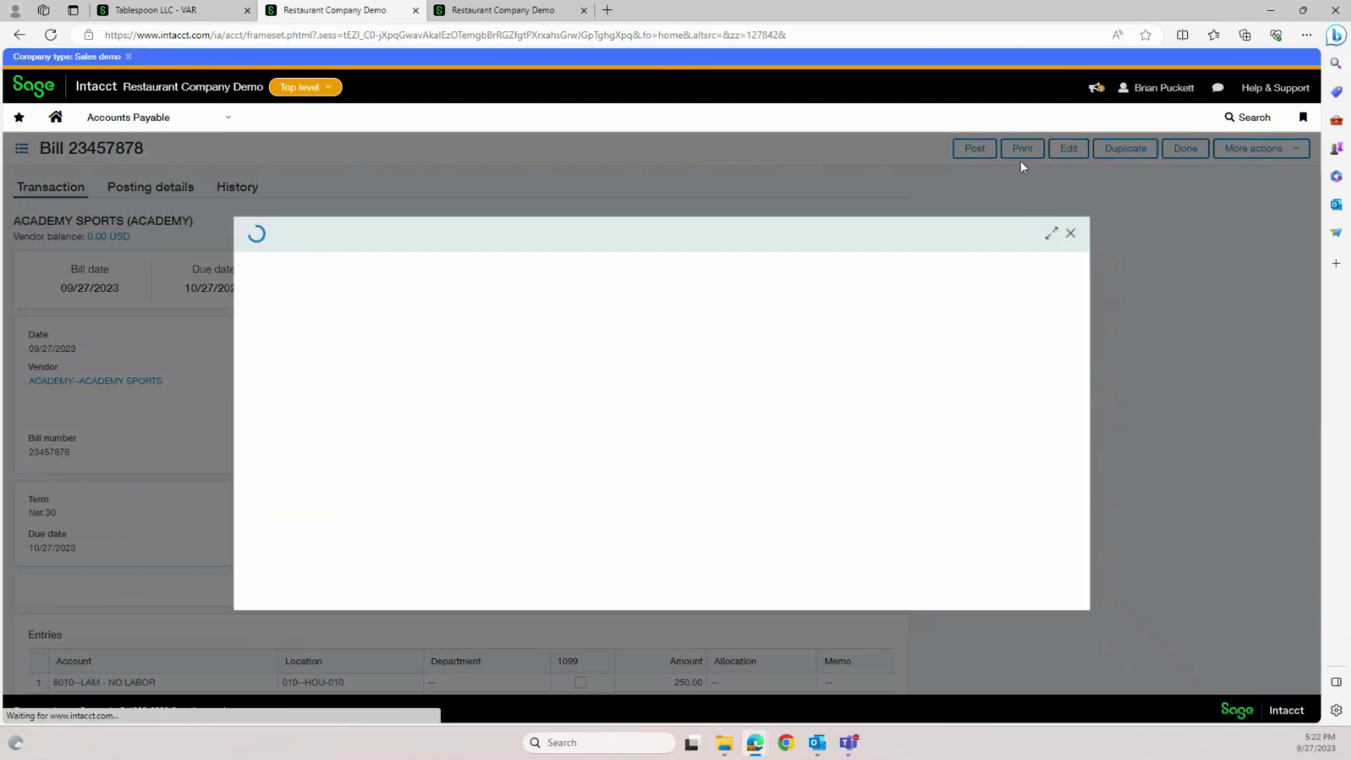
pyautogui.click(1051, 235)
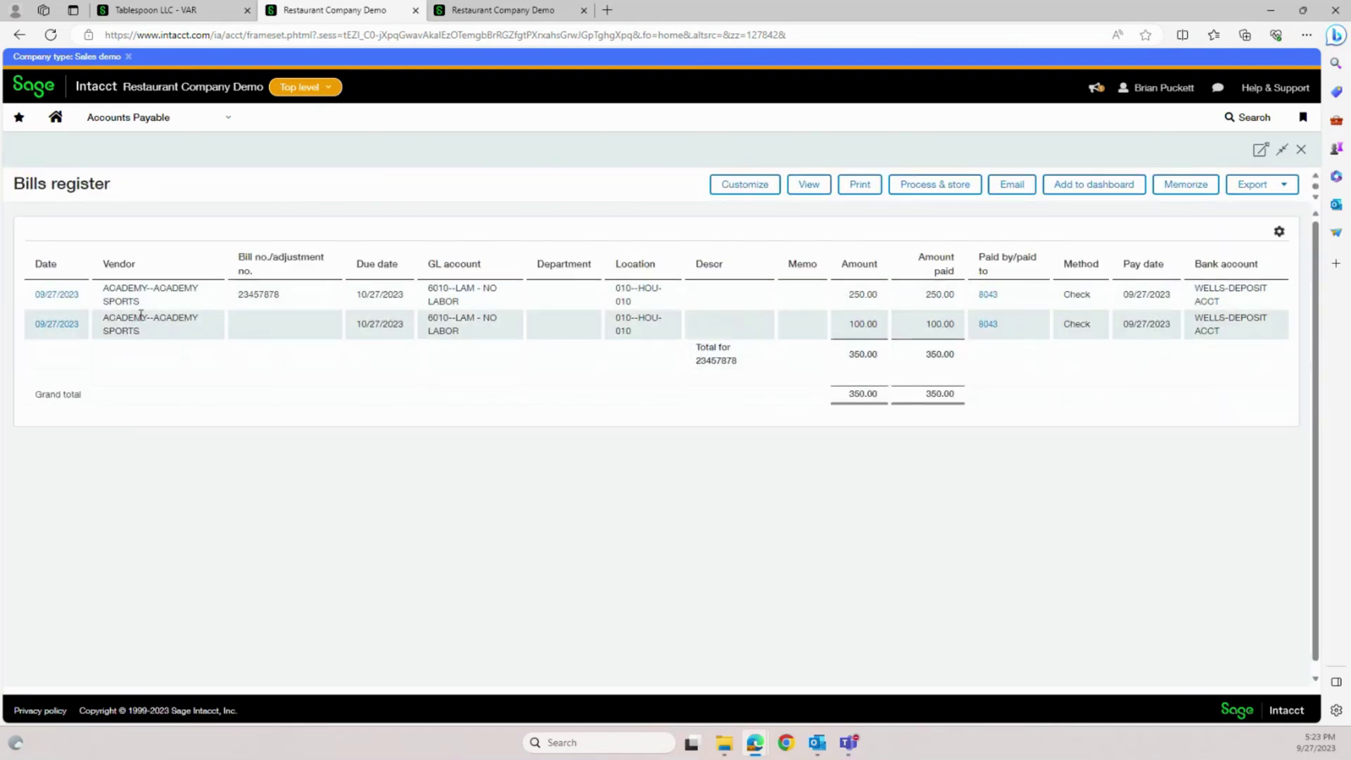
# - Run the accounts payable Check register report for the current month as of 09/27/2023, covering all checking accounts
pyautogui.click(146, 121)
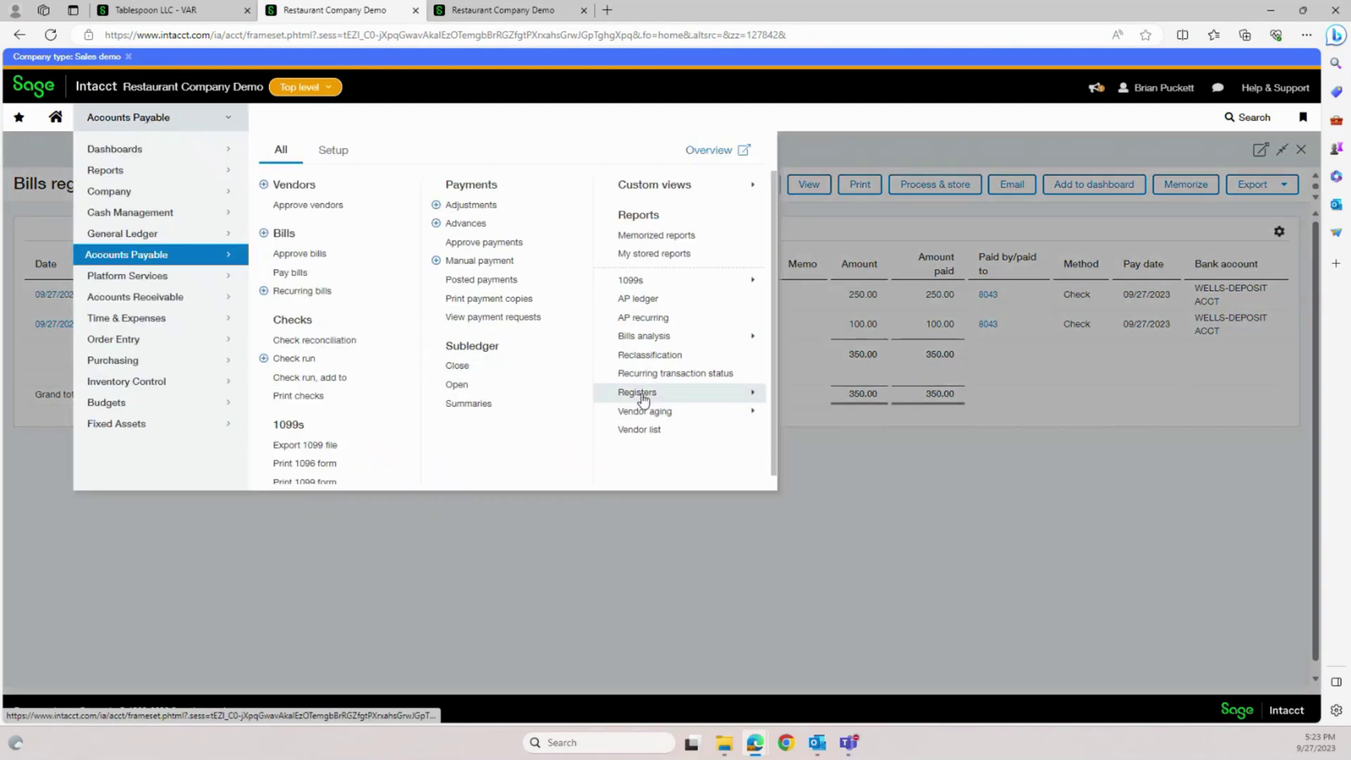
pyautogui.click(642, 395)
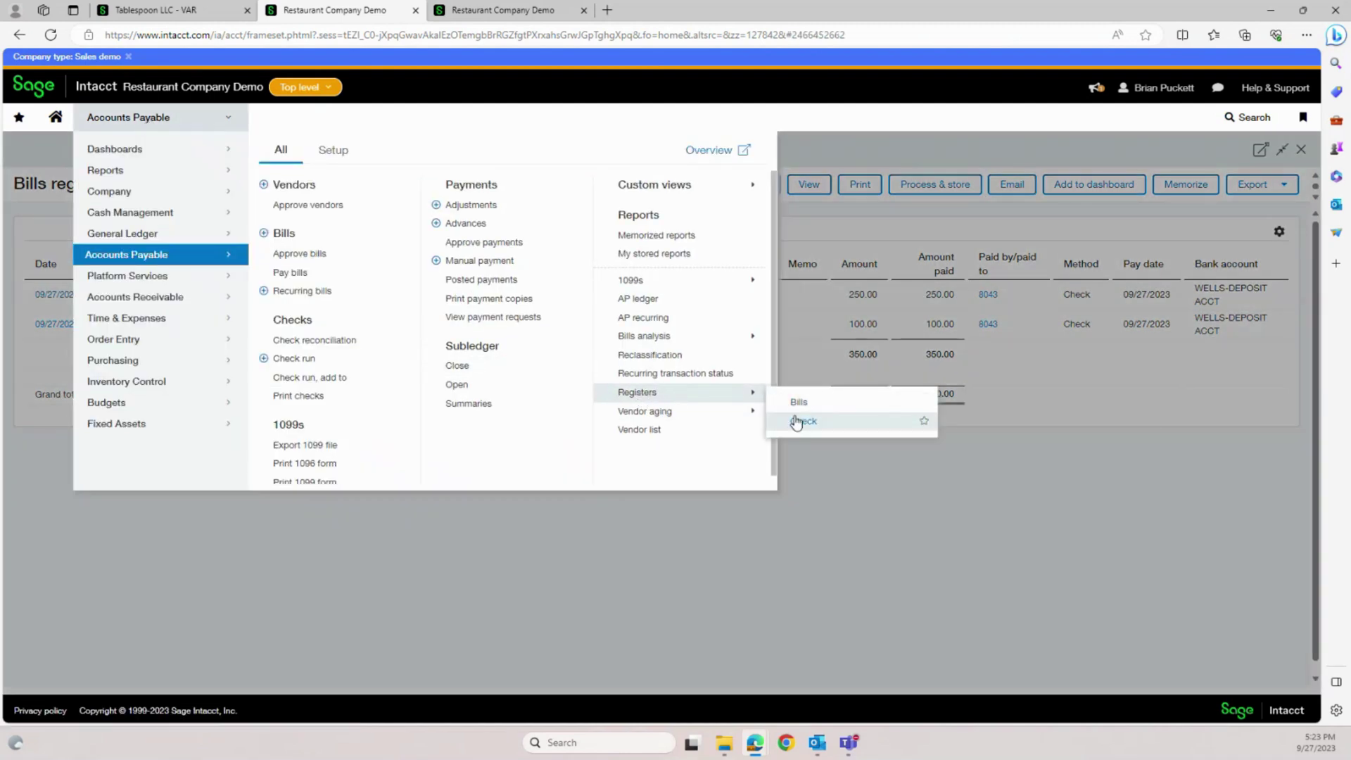
pyautogui.click(800, 422)
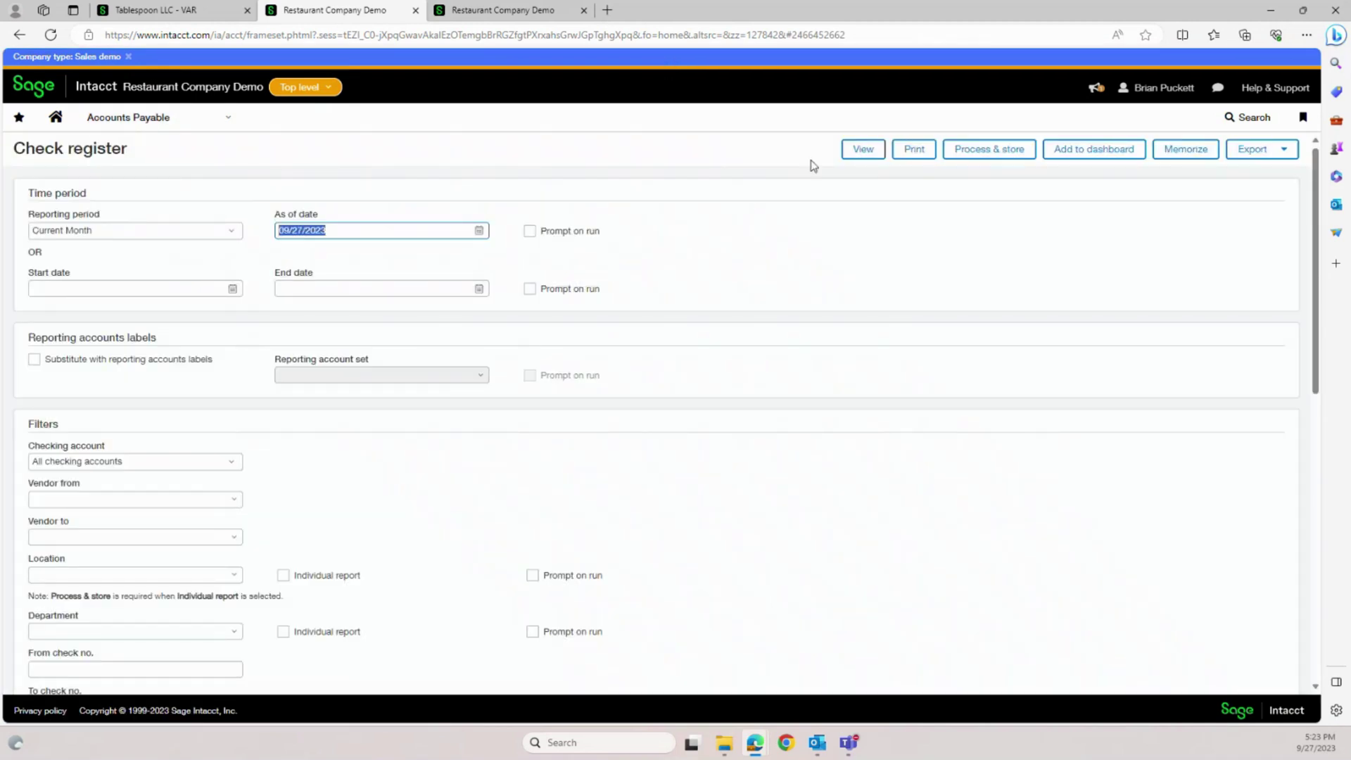
pyautogui.click(862, 149)
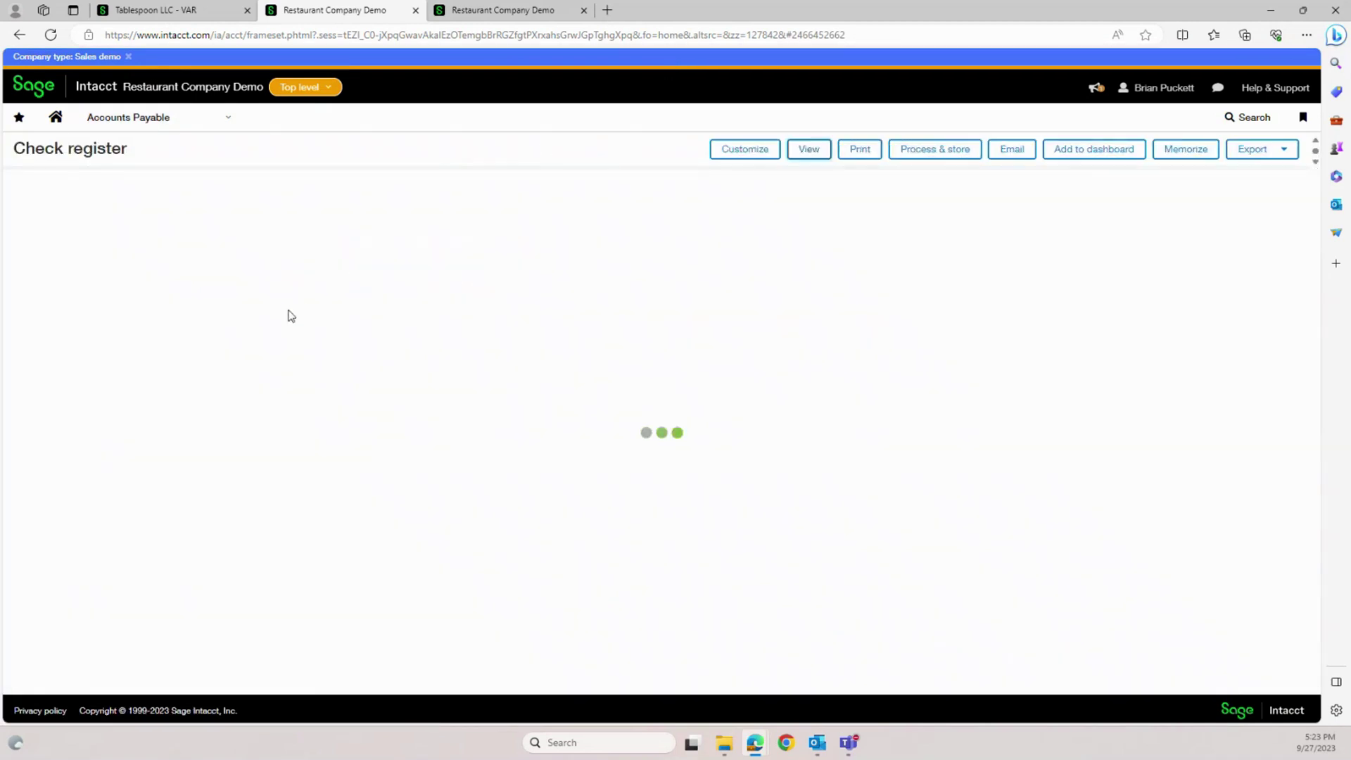